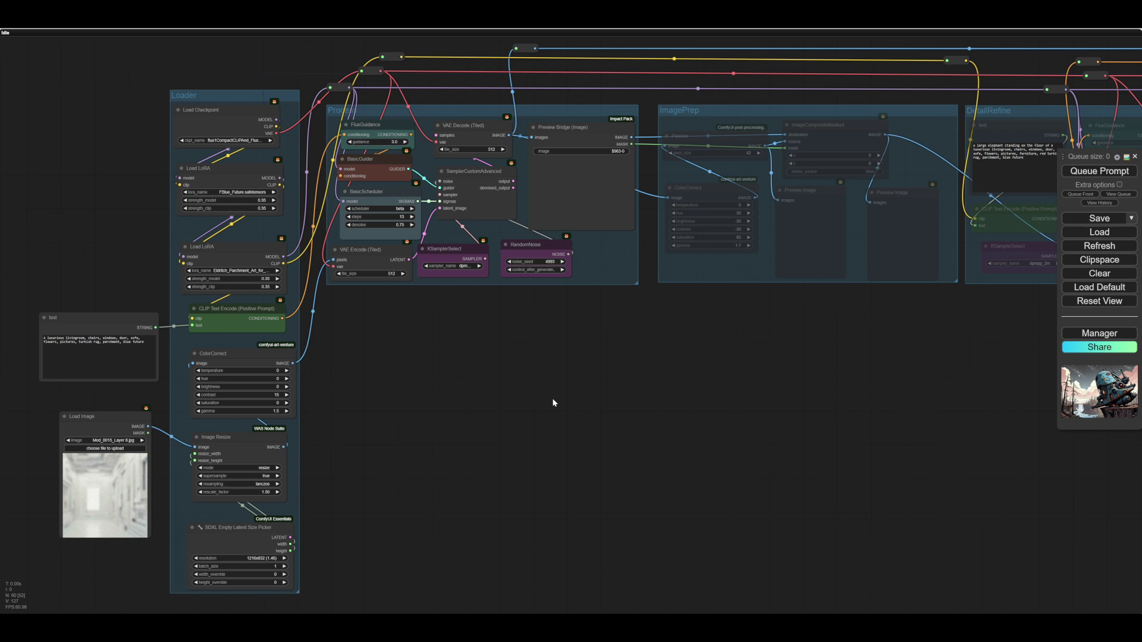
Run the workflow to generate the base living-room image in the Preview Bridge.
{"action": "scroll", "coordinate": [540, 406], "scroll_direction": "down", "scroll_amount": 1}
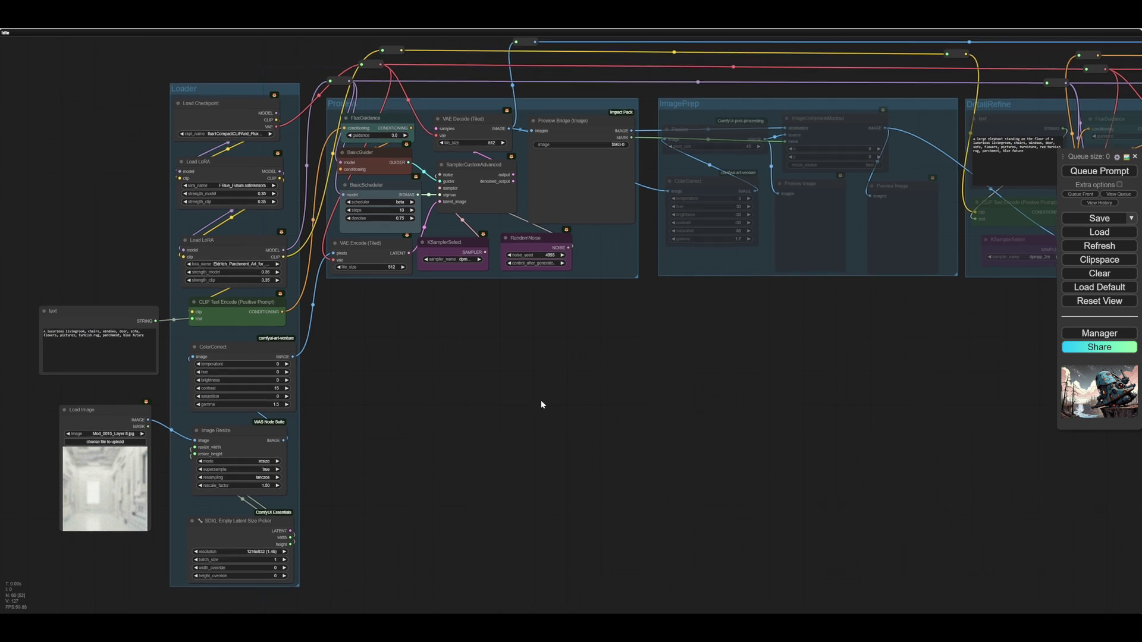
{"action": "left_click_drag", "start_coordinate": [553, 401], "coordinate": [552, 403]}
{"action": "scroll", "coordinate": [553, 405], "scroll_direction": "up", "scroll_amount": 2}
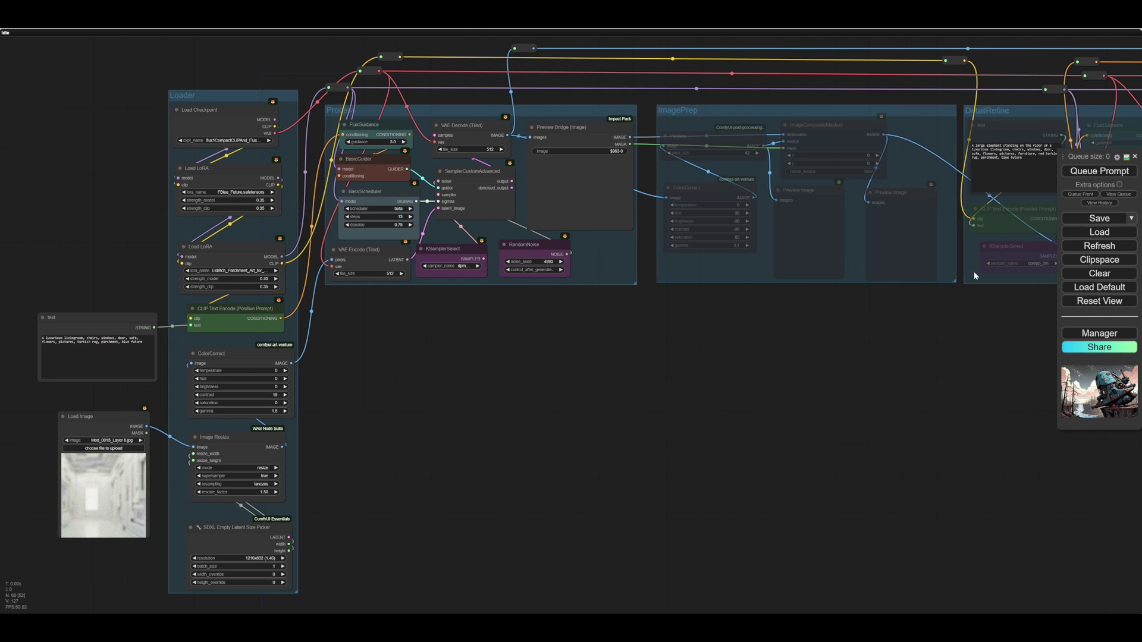
{"action": "key", "text": "ctrl+Return"}
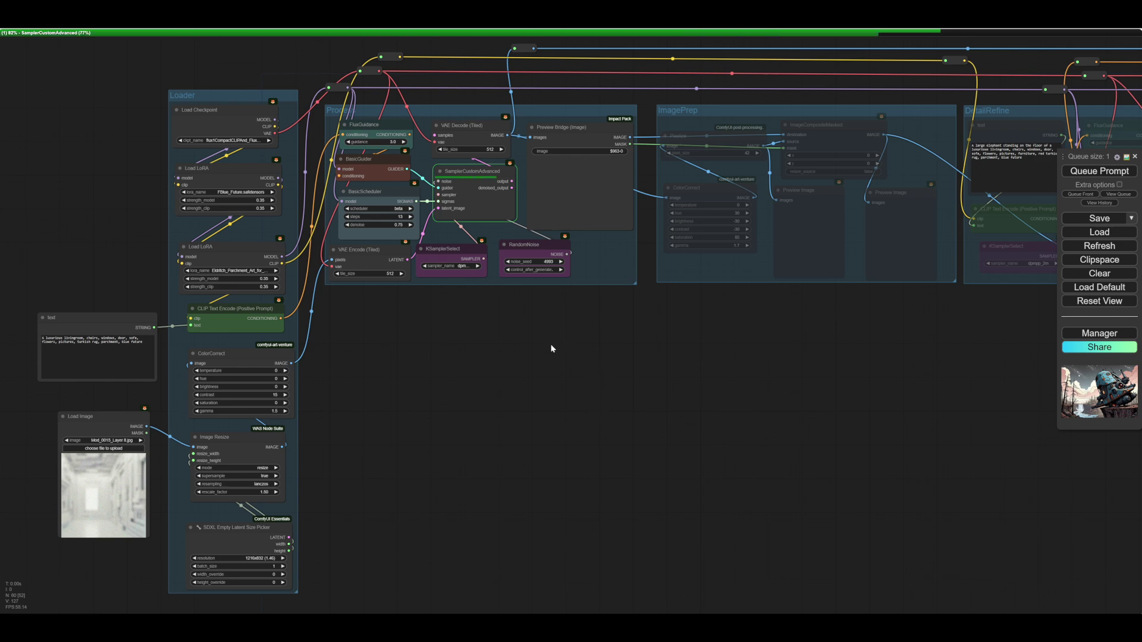
{"action": "scroll", "coordinate": [561, 338], "scroll_direction": "up", "scroll_amount": 9}
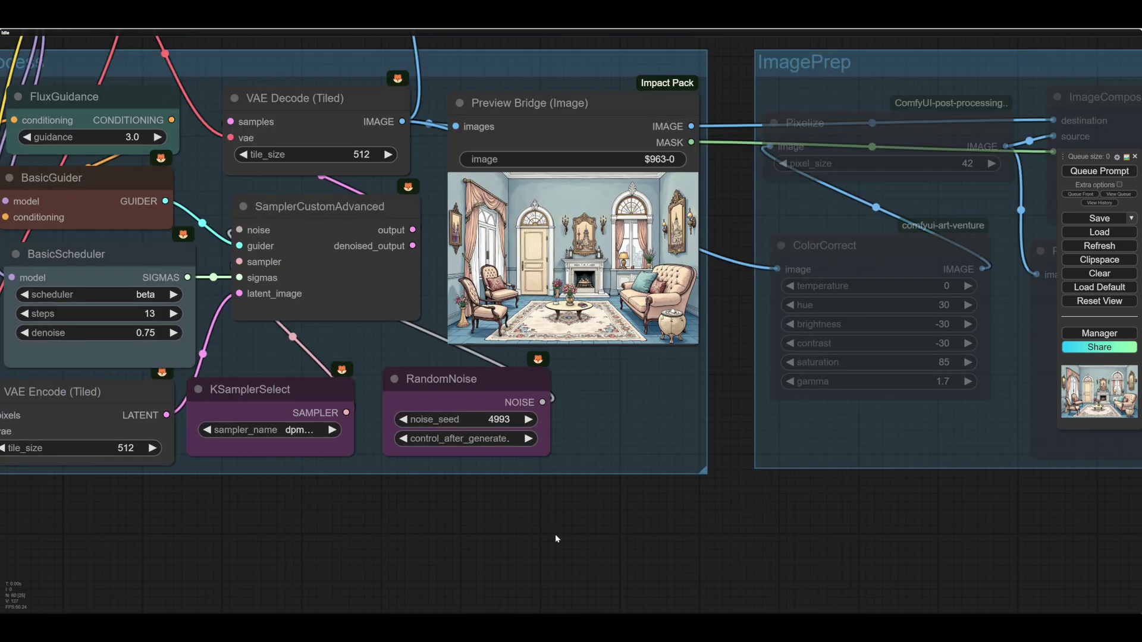
Set the RandomNoise noise_seed to 4994 and run the workflow again for a different room image.
{"action": "left_click_drag", "start_coordinate": [555, 534], "coordinate": [571, 558]}
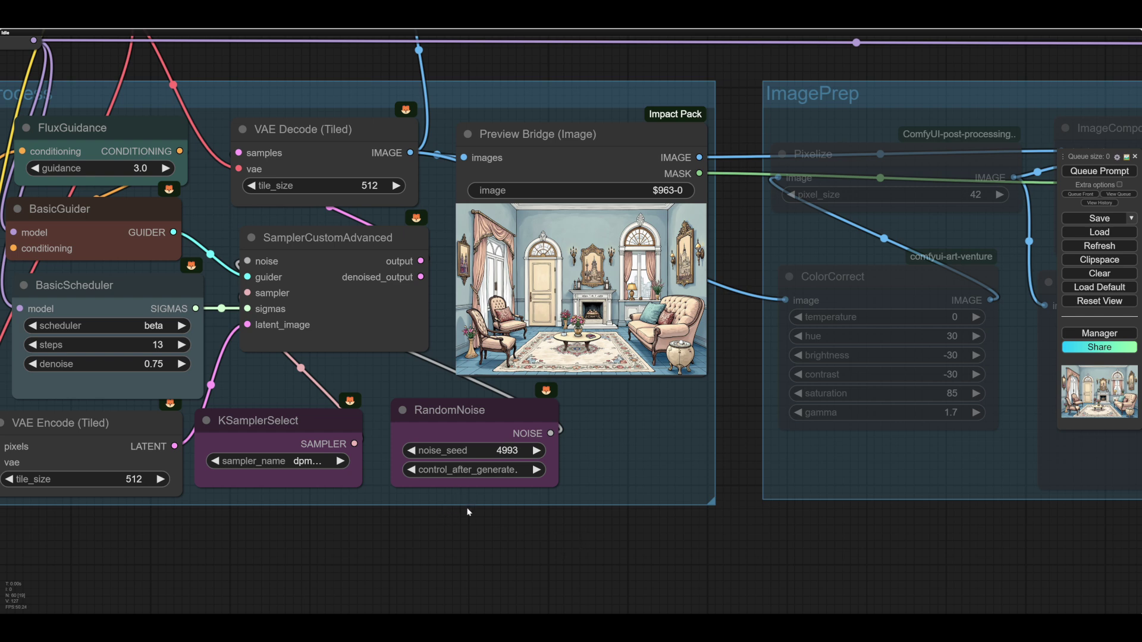
{"action": "left_click", "coordinate": [535, 450]}
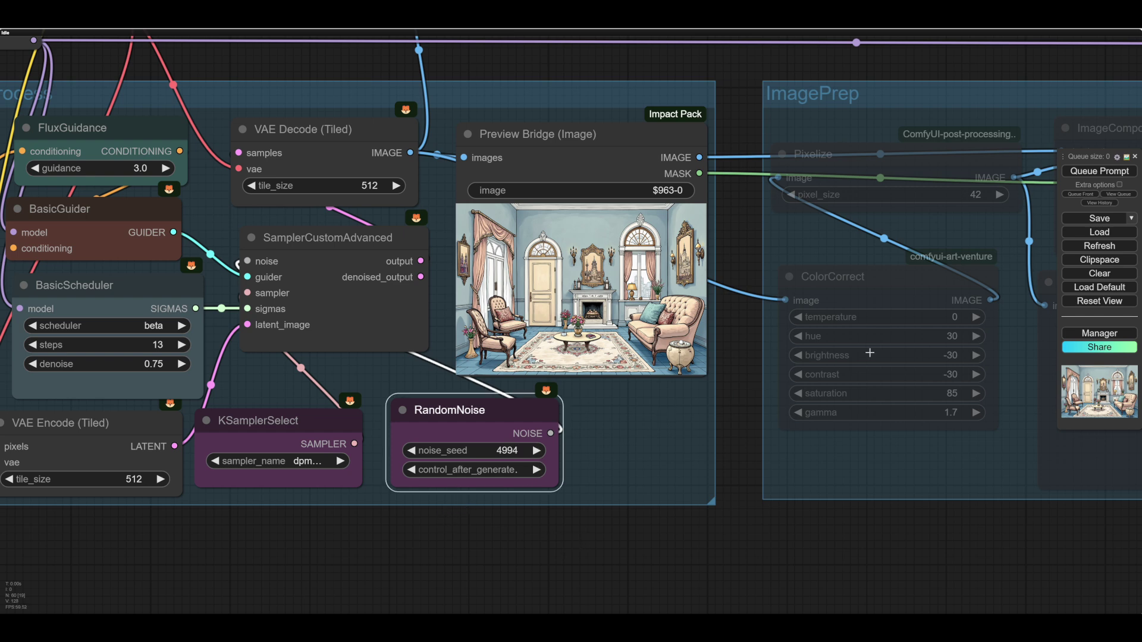
{"action": "left_click", "coordinate": [1097, 170]}
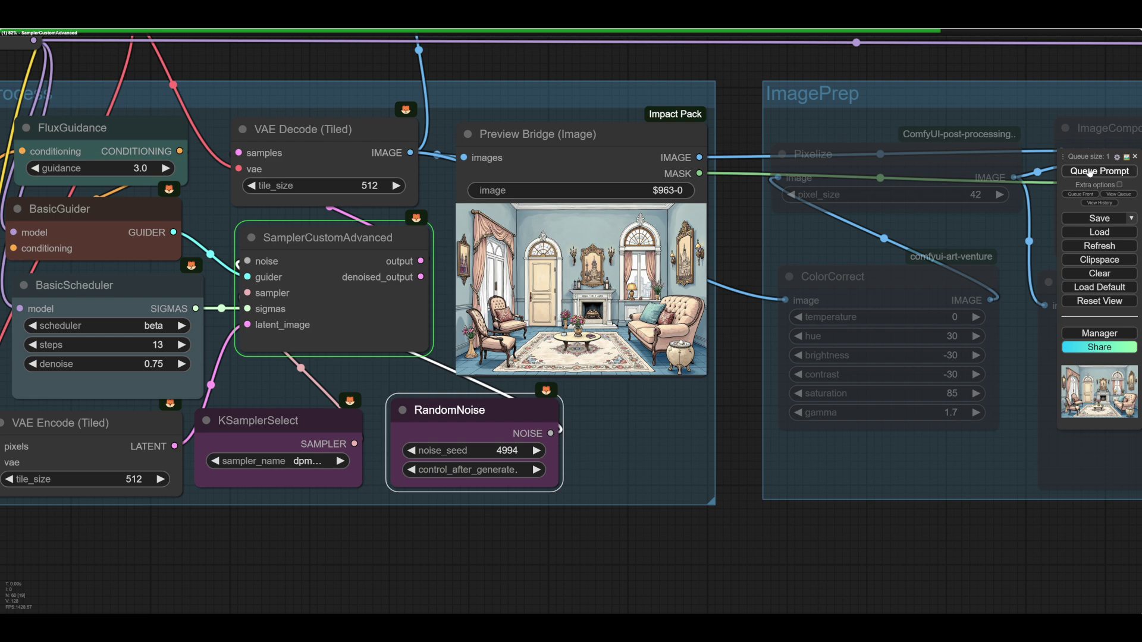
{"action": "mouse_move", "coordinate": [566, 551]}
{"action": "left_mouse_down"}
{"action": "mouse_move", "coordinate": [572, 537]}
{"action": "mouse_move", "coordinate": [493, 556]}
{"action": "mouse_move", "coordinate": [533, 555]}
{"action": "mouse_move", "coordinate": [562, 577]}
{"action": "mouse_move", "coordinate": [573, 555]}
{"action": "left_mouse_up"}
{"action": "scroll", "coordinate": [572, 538], "scroll_direction": "down", "scroll_amount": 2}
{"action": "scroll", "coordinate": [493, 555], "scroll_direction": "up", "scroll_amount": 2}
Set the FluxGuidance guidance to 2.9 and inspect the room image in the Preview Bridge.
{"action": "left_click", "coordinate": [64, 198]}
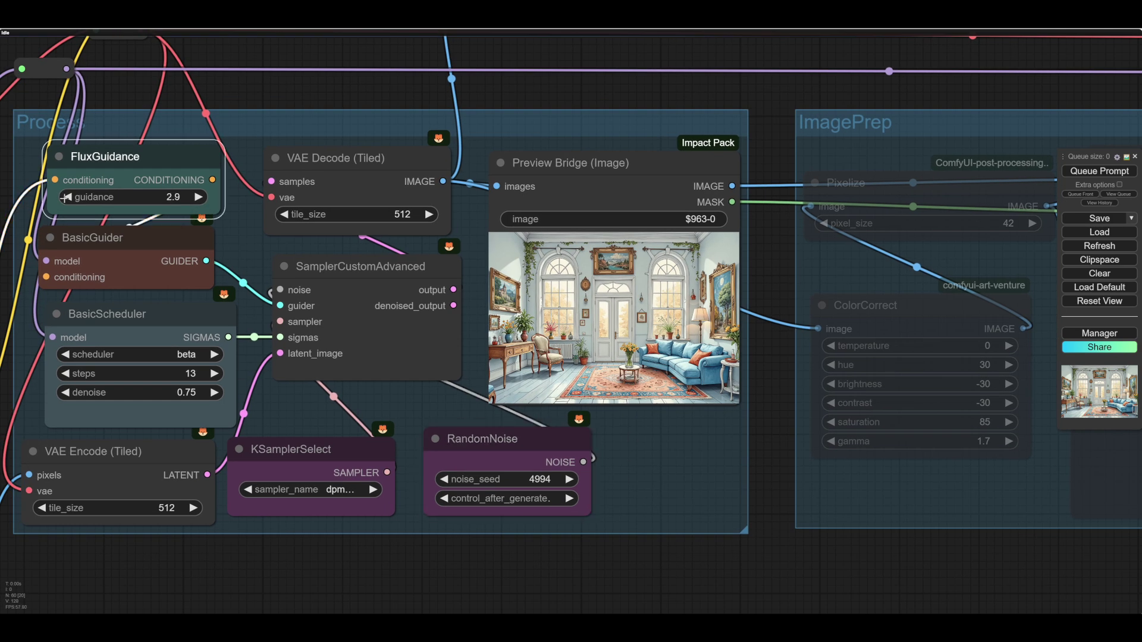
{"action": "left_click_drag", "start_coordinate": [661, 574], "coordinate": [584, 590]}
{"action": "scroll", "coordinate": [534, 419], "scroll_direction": "up", "scroll_amount": 3}
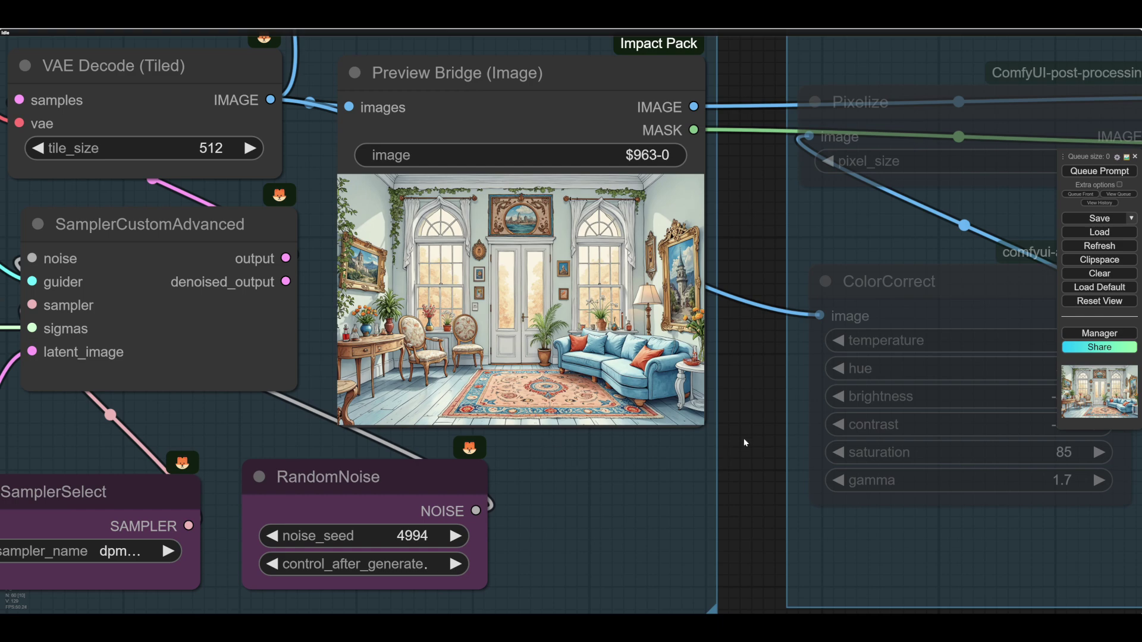
{"action": "scroll", "coordinate": [744, 439], "scroll_direction": "down", "scroll_amount": 5}
{"action": "left_click_drag", "start_coordinate": [715, 578], "coordinate": [677, 557]}
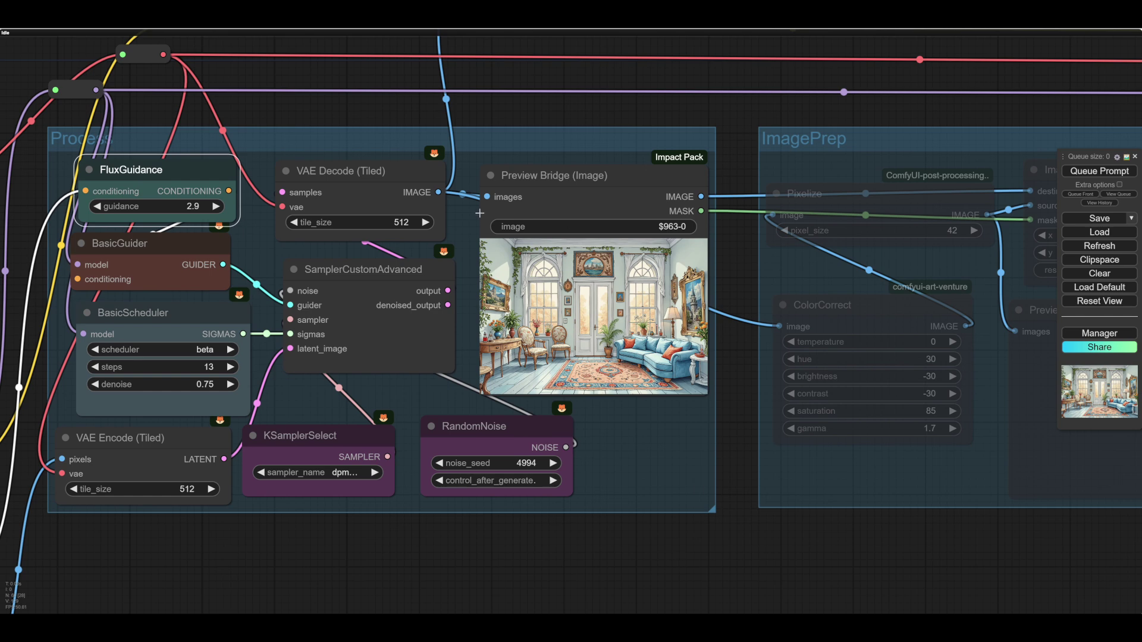
{"action": "left_click_drag", "start_coordinate": [722, 574], "coordinate": [702, 562]}
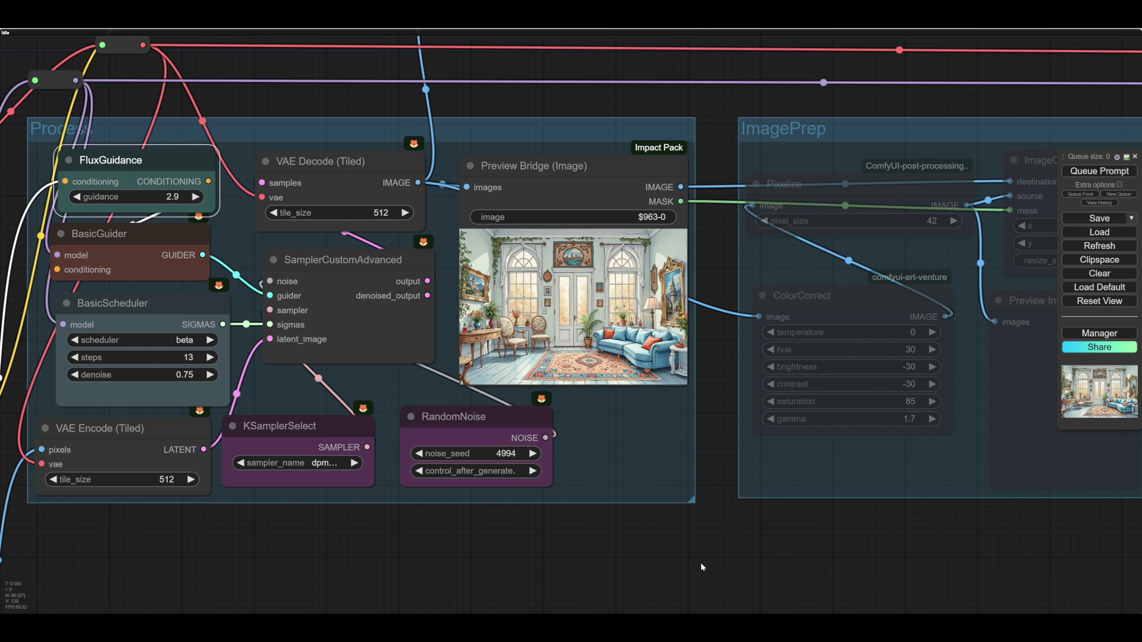
Activate the bypassed nodes of the ImagePrep group and run the workflow to fill both of its image previews.
{"action": "scroll", "coordinate": [703, 562], "scroll_direction": "right", "scroll_amount": 5}
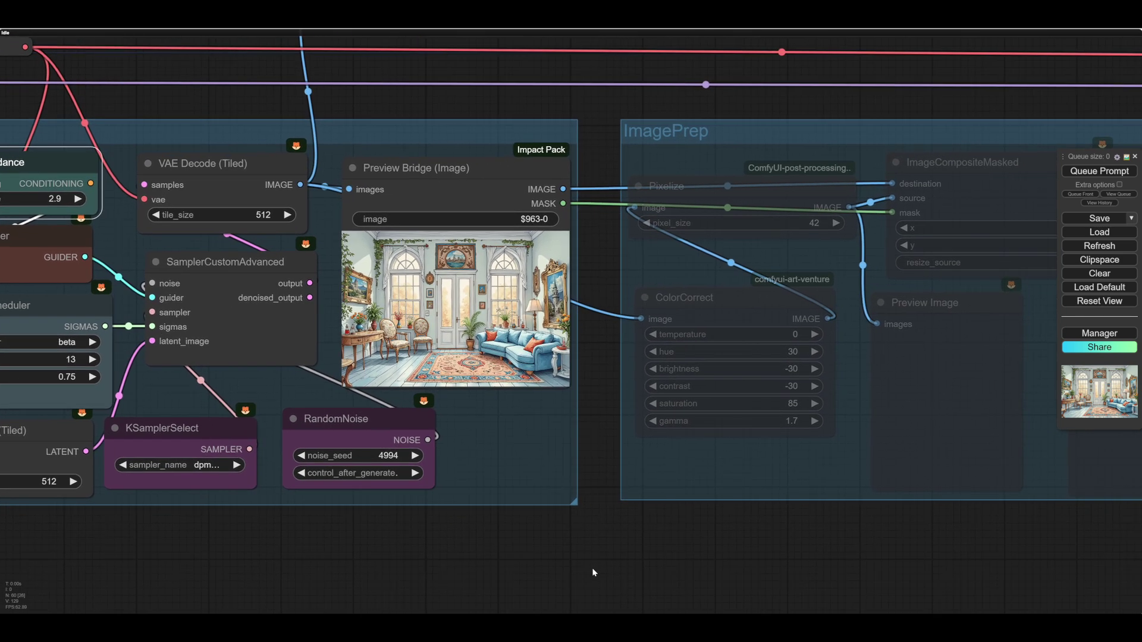
{"action": "scroll", "coordinate": [647, 558], "scroll_direction": "right", "scroll_amount": 2}
{"action": "scroll", "coordinate": [604, 555], "scroll_direction": "right", "scroll_amount": 4}
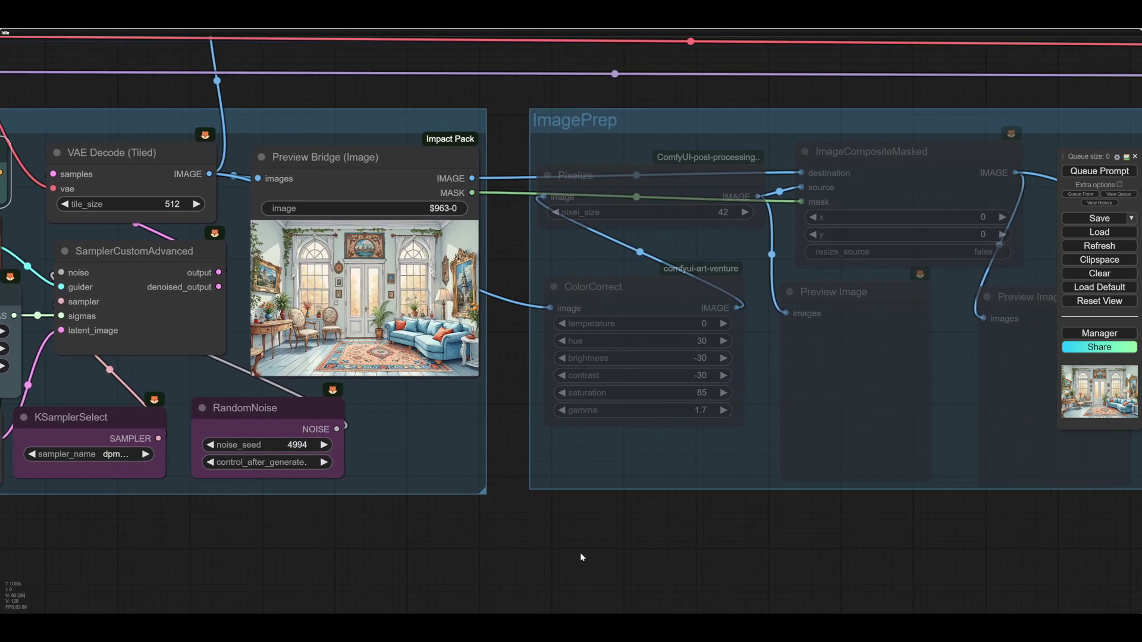
{"action": "scroll", "coordinate": [597, 544], "scroll_direction": "right", "scroll_amount": 2}
{"action": "scroll", "coordinate": [560, 461], "scroll_direction": "up", "scroll_amount": 1}
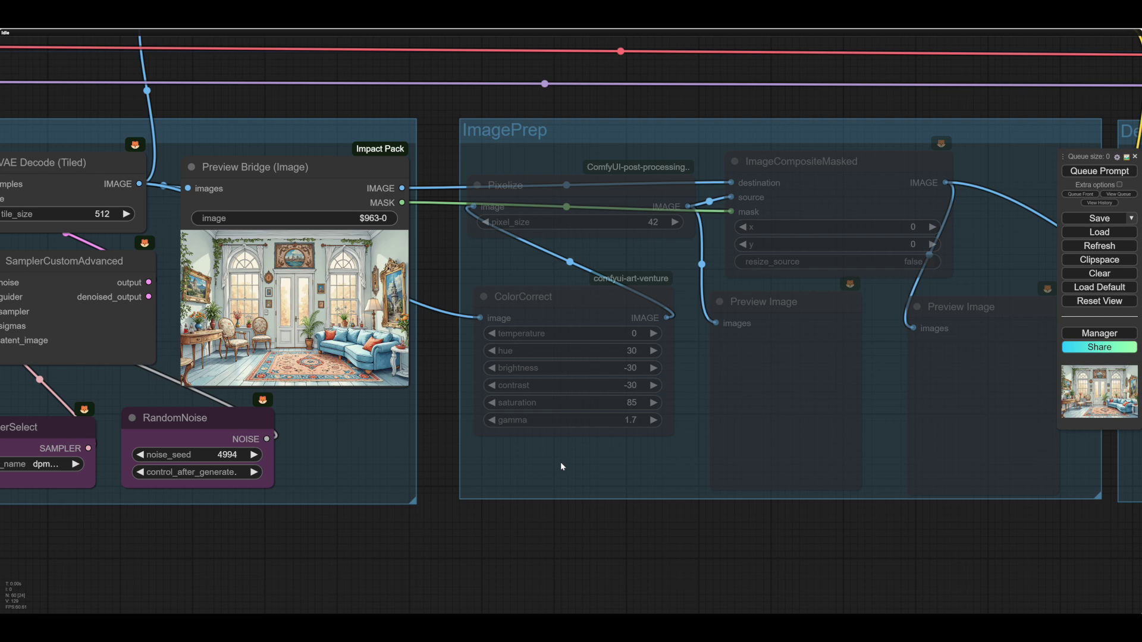
{"action": "right_click", "coordinate": [560, 461]}
{"action": "left_click_drag", "start_coordinate": [769, 537], "coordinate": [455, 526]}
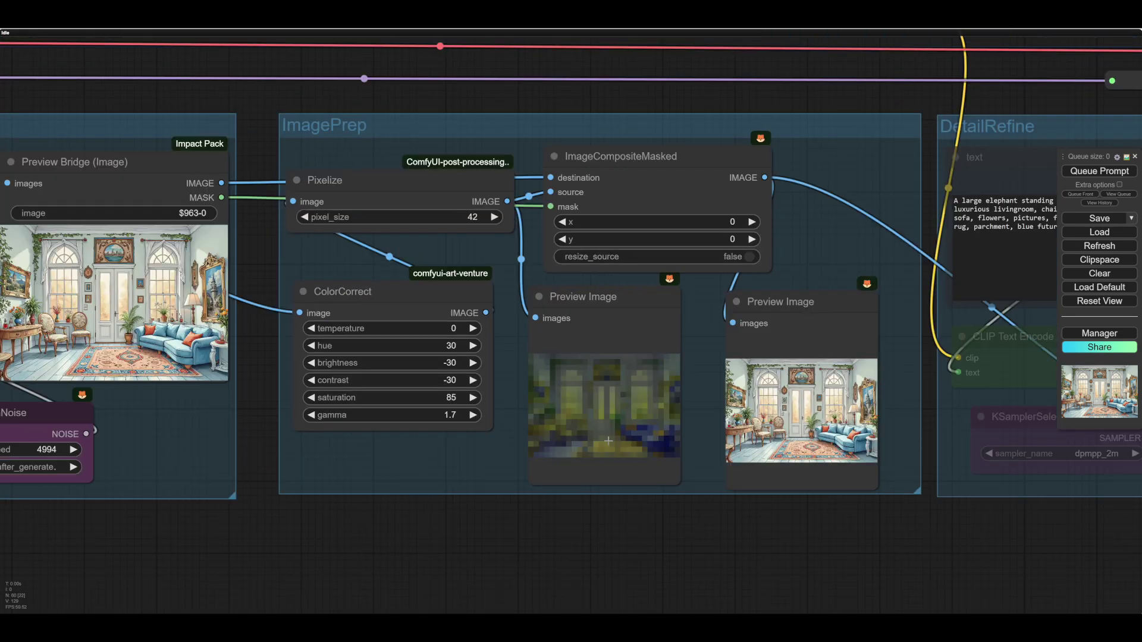
{"action": "left_click_drag", "start_coordinate": [577, 542], "coordinate": [571, 525]}
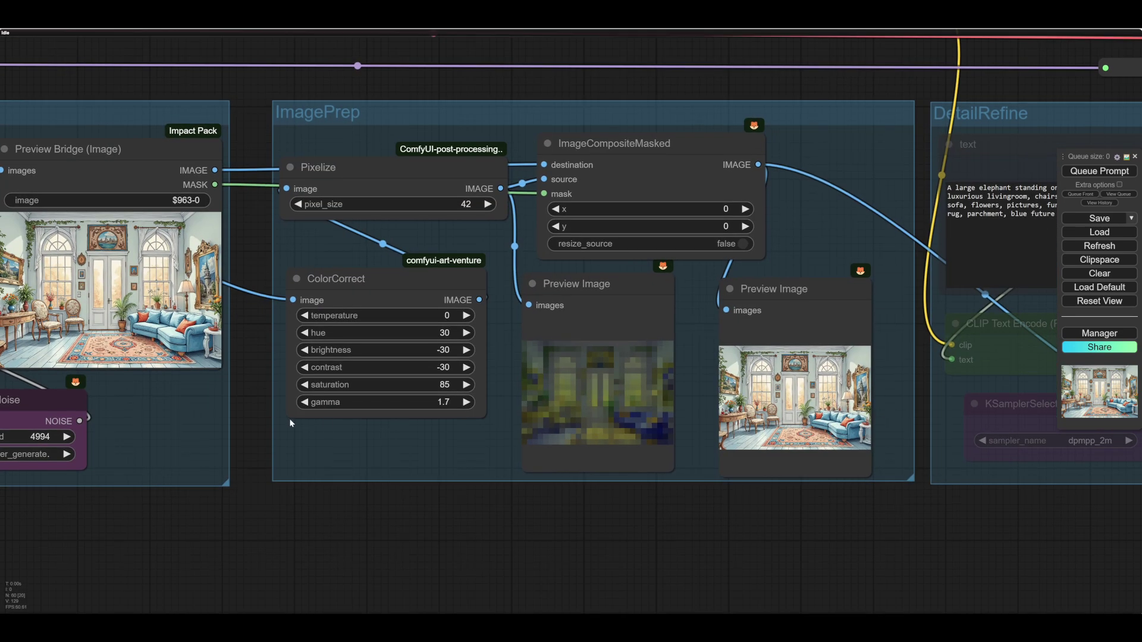
Set the ColorCorrect node's saturation to 65 and inspect the pixelated preview beside the composite preview.
{"action": "left_click", "coordinate": [304, 384]}
{"action": "left_click", "coordinate": [304, 385]}
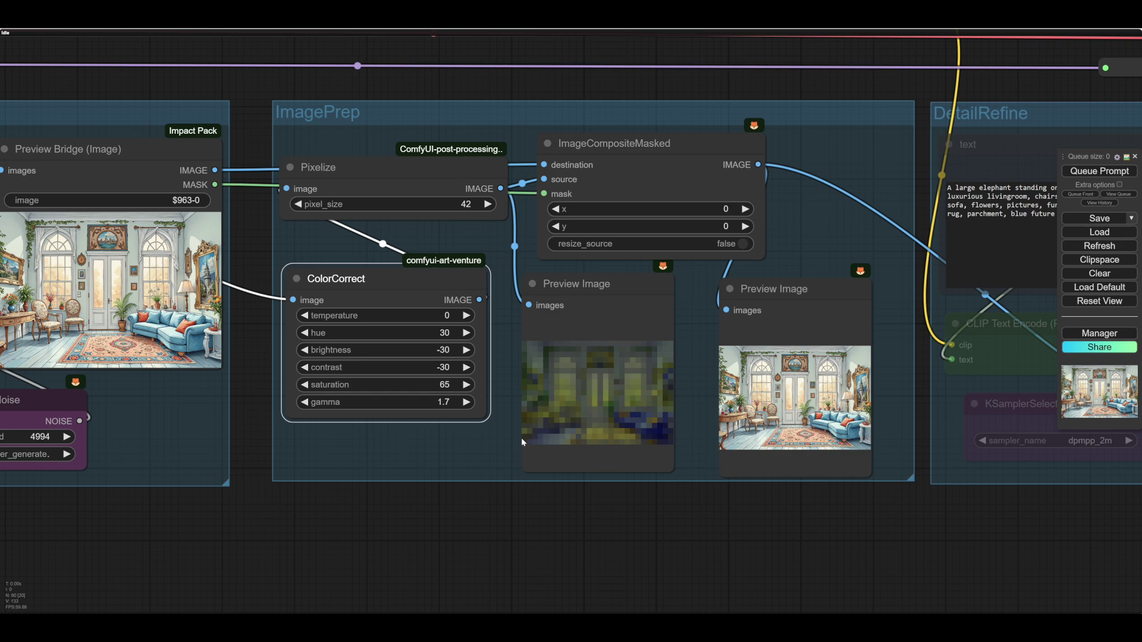
{"action": "left_click_drag", "start_coordinate": [640, 544], "coordinate": [543, 576]}
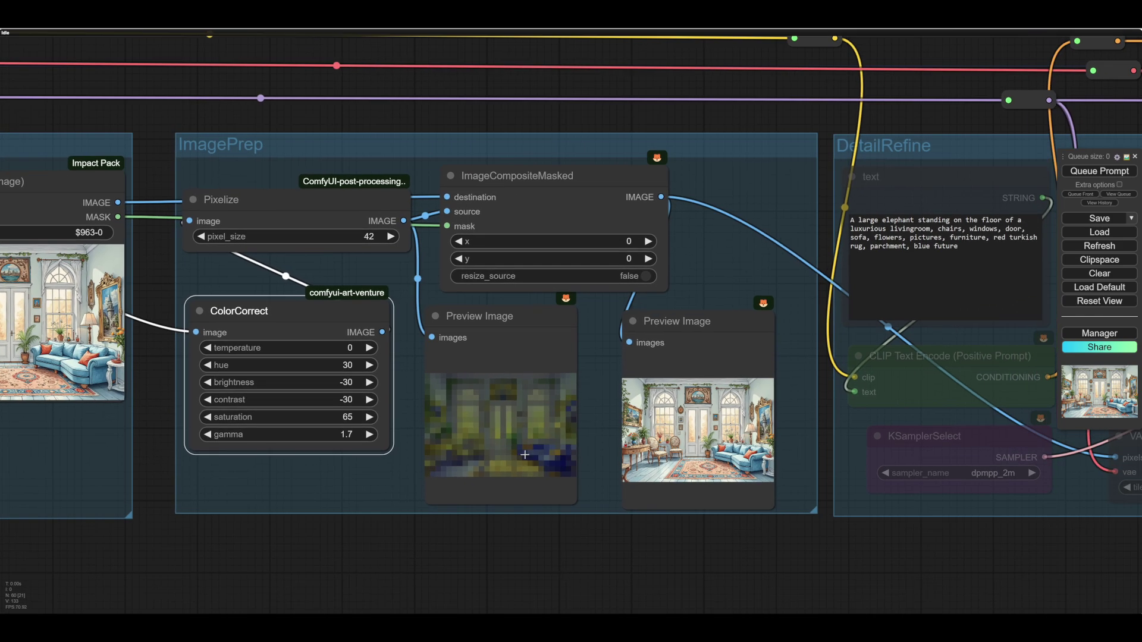
{"action": "scroll", "coordinate": [524, 455], "scroll_direction": "up", "scroll_amount": 5}
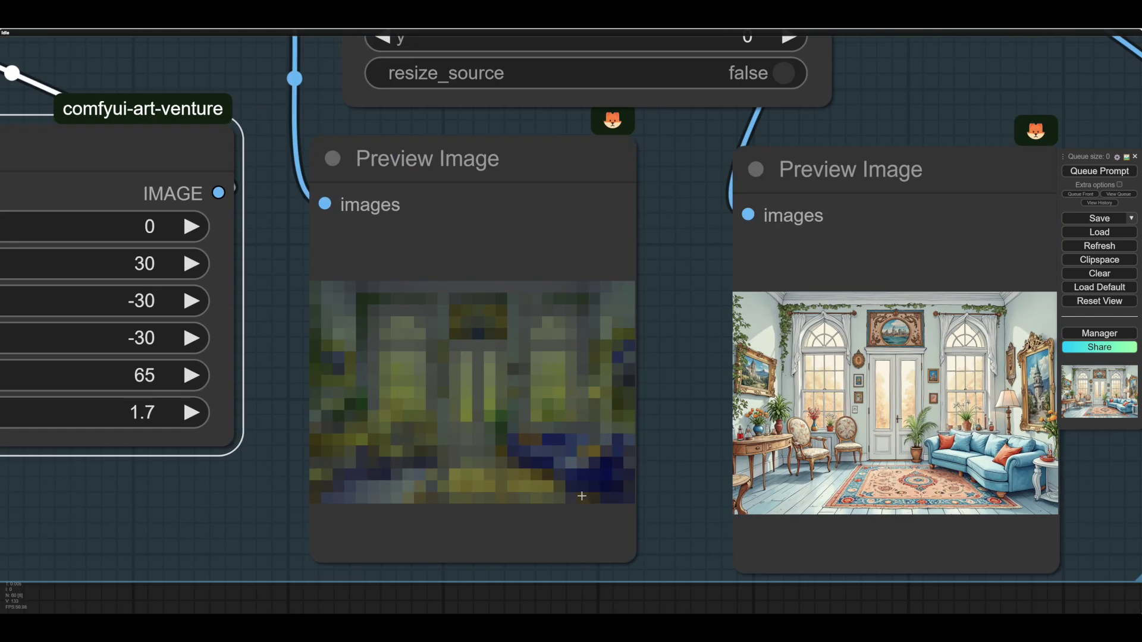
{"action": "scroll", "coordinate": [470, 470], "scroll_direction": "down", "scroll_amount": 3}
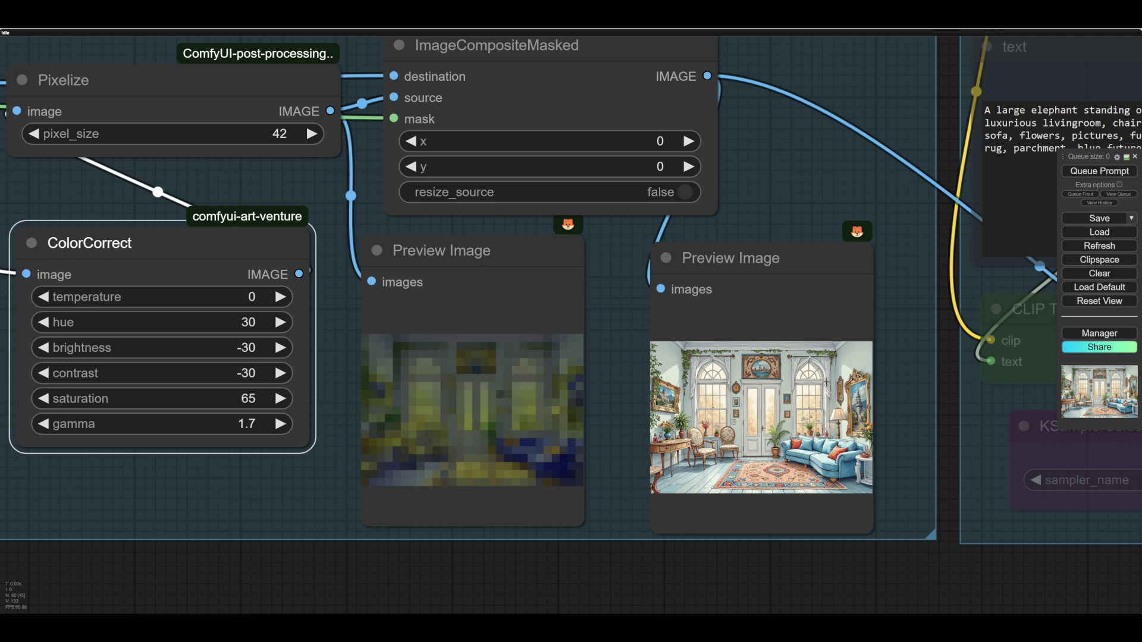
{"action": "left_click_drag", "start_coordinate": [486, 585], "coordinate": [458, 565]}
{"action": "scroll", "coordinate": [631, 558], "scroll_direction": "down", "scroll_amount": 1}
{"action": "scroll", "coordinate": [632, 560], "scroll_direction": "down", "scroll_amount": 2}
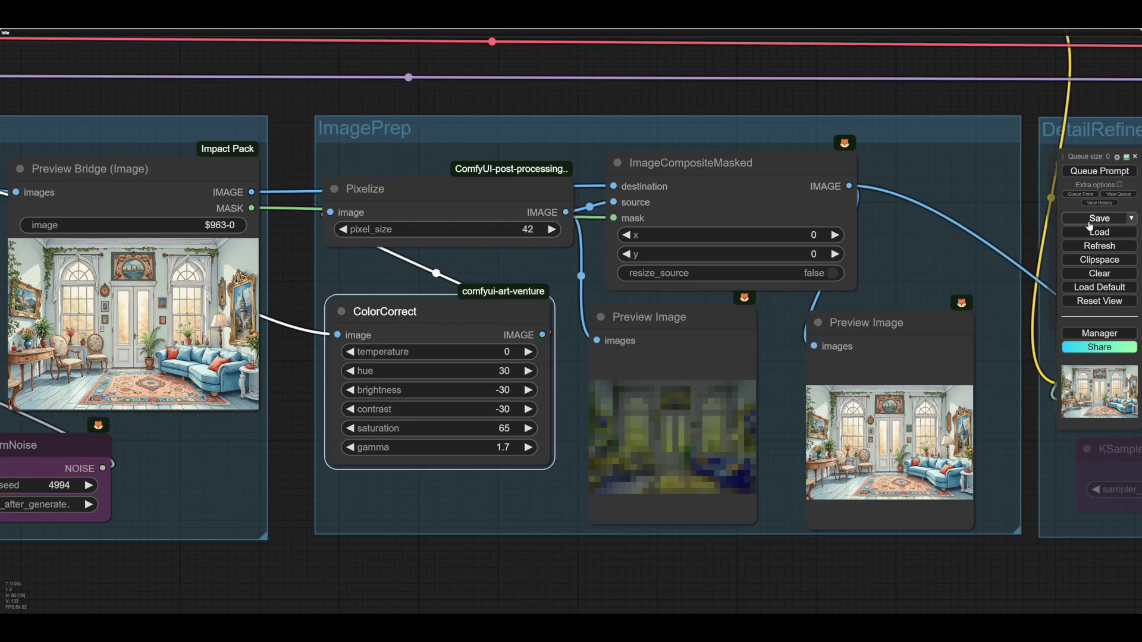
Set the ColorCorrect node's saturation to -34 and rerun the workflow to update the pixelated preview.
{"action": "left_click_drag", "start_coordinate": [716, 549], "coordinate": [655, 563]}
{"action": "scroll", "coordinate": [620, 478], "scroll_direction": "up", "scroll_amount": 3}
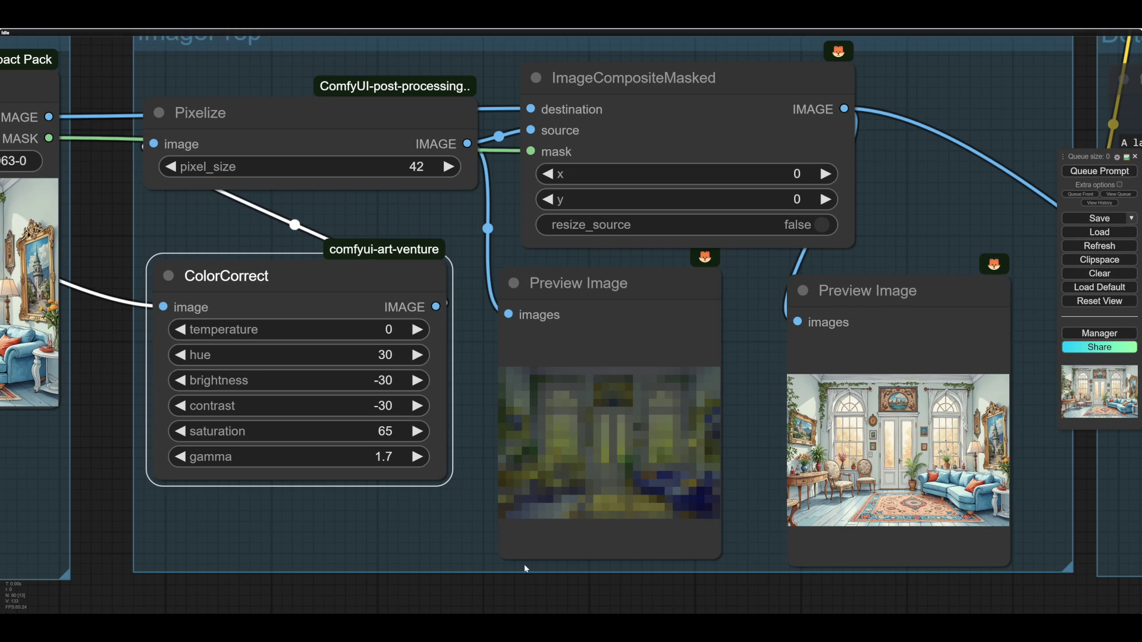
{"action": "left_click_drag", "start_coordinate": [526, 570], "coordinate": [667, 535]}
{"action": "left_click_drag", "start_coordinate": [498, 396], "coordinate": [485, 395]}
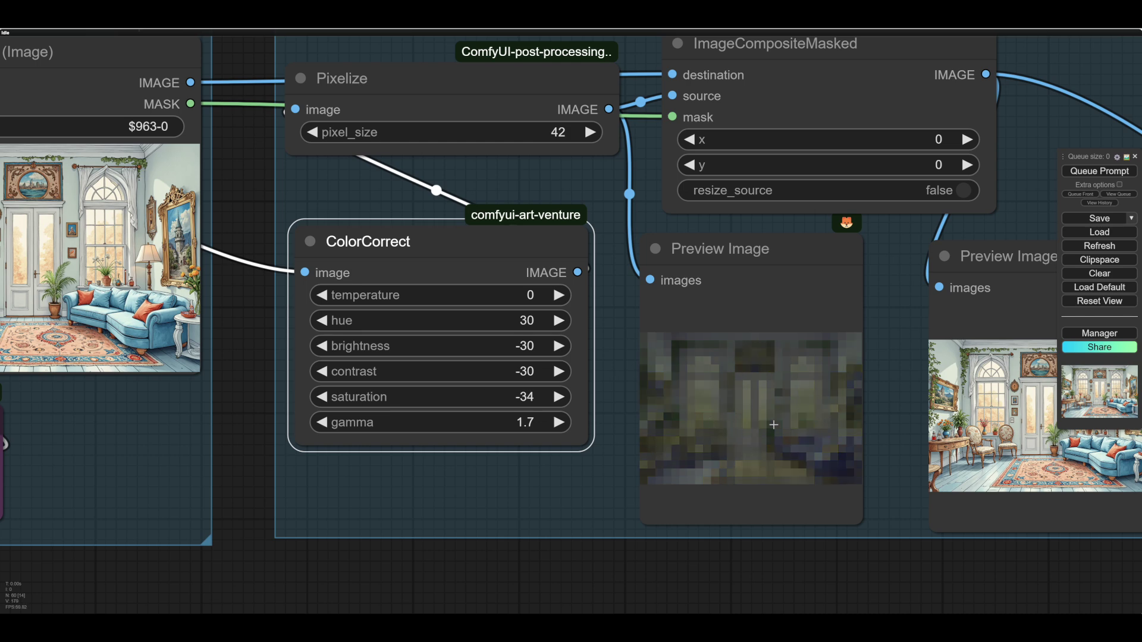
Open the Preview Bridge image in the mask editor and paint an elephant-shaped body with legs in the middle of the room.
{"action": "left_click_drag", "start_coordinate": [441, 594], "coordinate": [624, 564]}
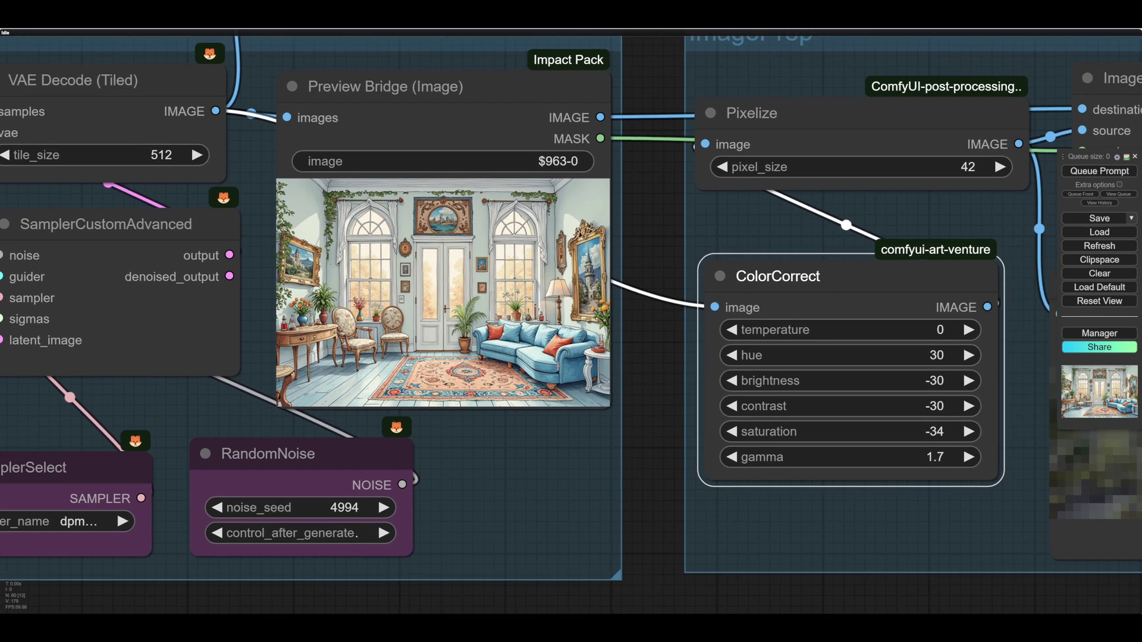
{"action": "right_click", "coordinate": [433, 283]}
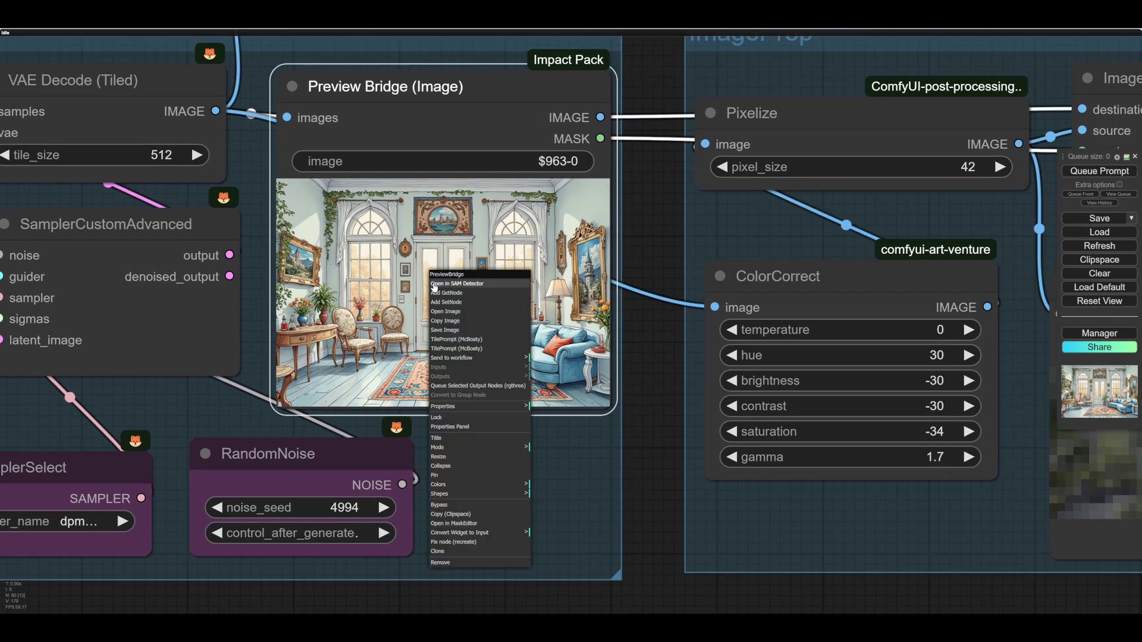
{"action": "left_click", "coordinate": [456, 524]}
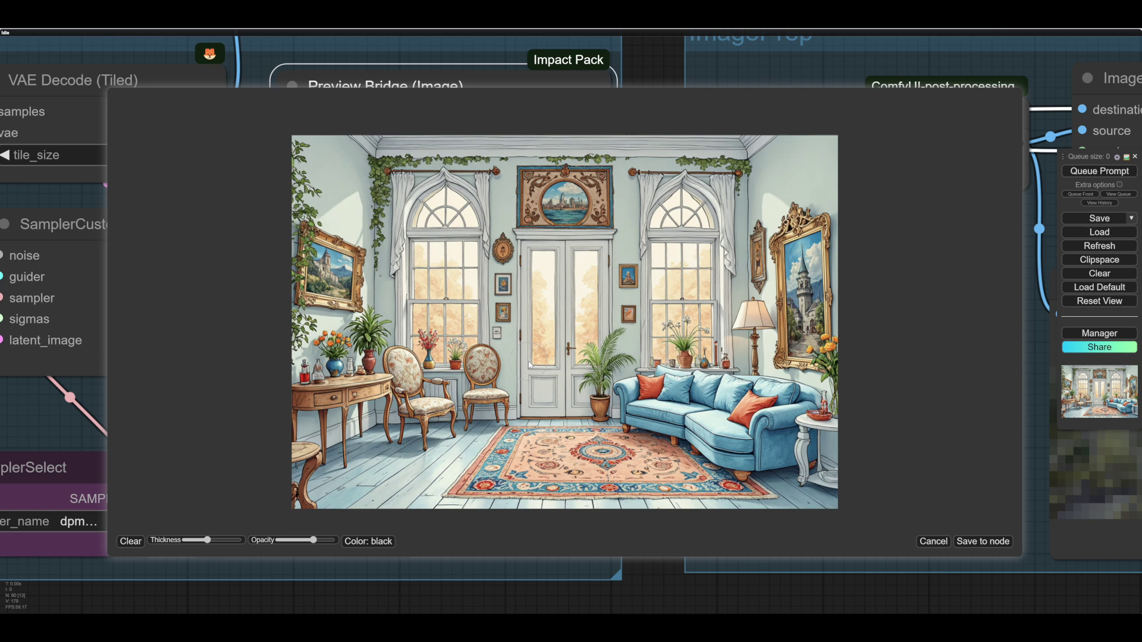
{"action": "mouse_move", "coordinate": [526, 281]}
{"action": "left_mouse_down"}
{"action": "mouse_move", "coordinate": [494, 280]}
{"action": "mouse_move", "coordinate": [471, 307]}
{"action": "mouse_move", "coordinate": [458, 344]}
{"action": "mouse_move", "coordinate": [549, 277]}
{"action": "mouse_move", "coordinate": [576, 279]}
{"action": "mouse_move", "coordinate": [548, 275]}
{"action": "mouse_move", "coordinate": [570, 267]}
{"action": "mouse_move", "coordinate": [599, 267]}
{"action": "mouse_move", "coordinate": [639, 318]}
{"action": "mouse_move", "coordinate": [506, 340]}
{"action": "mouse_move", "coordinate": [601, 367]}
{"action": "mouse_move", "coordinate": [554, 321]}
{"action": "mouse_move", "coordinate": [540, 379]}
{"action": "mouse_move", "coordinate": [540, 314]}
{"action": "mouse_move", "coordinate": [553, 319]}
{"action": "mouse_move", "coordinate": [479, 342]}
{"action": "mouse_move", "coordinate": [517, 374]}
{"action": "mouse_move", "coordinate": [540, 313]}
{"action": "mouse_move", "coordinate": [531, 286]}
{"action": "mouse_move", "coordinate": [581, 278]}
{"action": "mouse_move", "coordinate": [460, 395]}
{"action": "mouse_move", "coordinate": [597, 417]}
{"action": "mouse_move", "coordinate": [587, 403]}
{"action": "mouse_move", "coordinate": [586, 461]}
{"action": "left_mouse_up"}
{"action": "scroll", "coordinate": [484, 374], "scroll_direction": "down", "scroll_amount": 4}
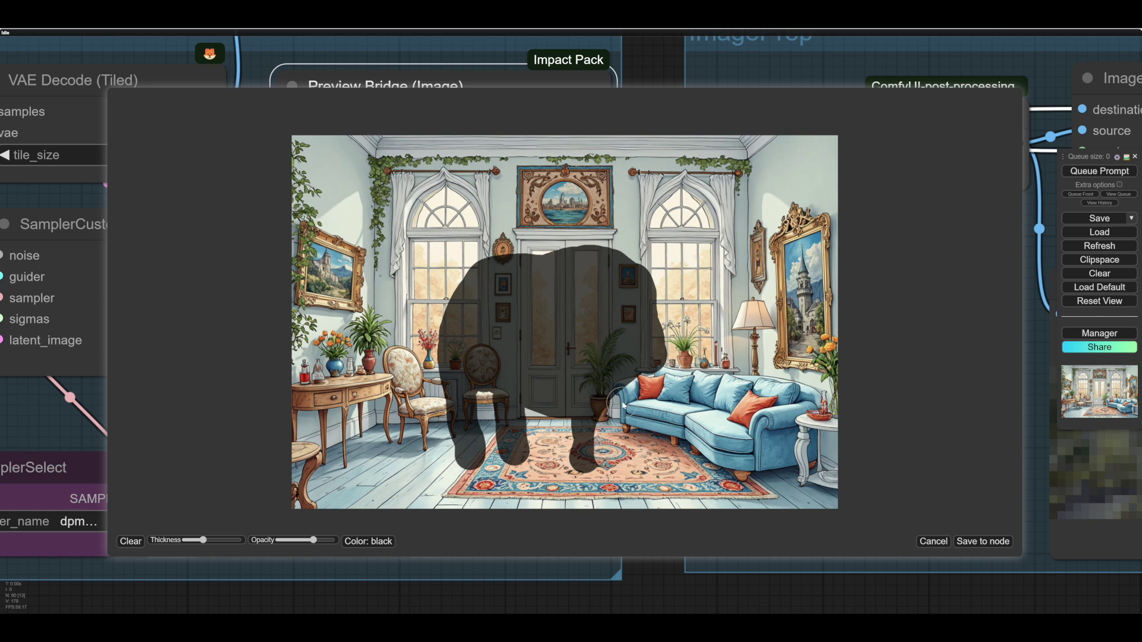
{"action": "left_click_drag", "start_coordinate": [552, 416], "coordinate": [557, 464]}
{"action": "left_click_drag", "start_coordinate": [651, 318], "coordinate": [616, 381]}
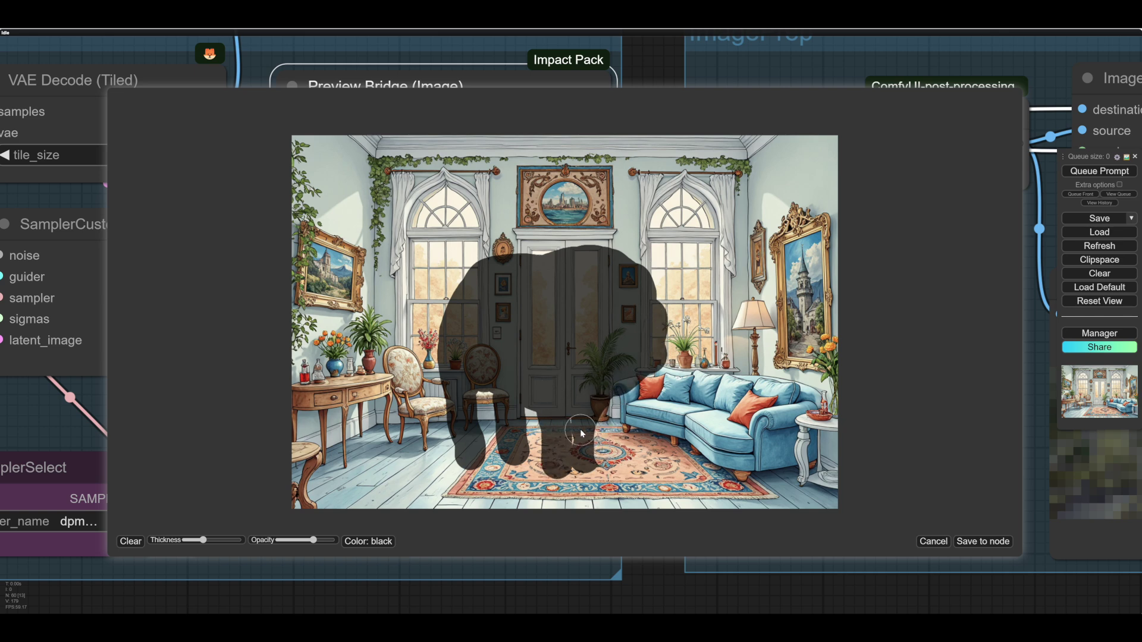
{"action": "mouse_move", "coordinate": [580, 433]}
{"action": "left_mouse_down"}
{"action": "mouse_move", "coordinate": [592, 420]}
{"action": "mouse_move", "coordinate": [592, 467]}
{"action": "mouse_move", "coordinate": [575, 419]}
{"action": "left_mouse_up"}
Paint the trunk across the sofa and widen the elephant's head with a thinner brush, and save the mask to the node.
{"action": "scroll", "coordinate": [583, 462], "scroll_direction": "down", "scroll_amount": 9}
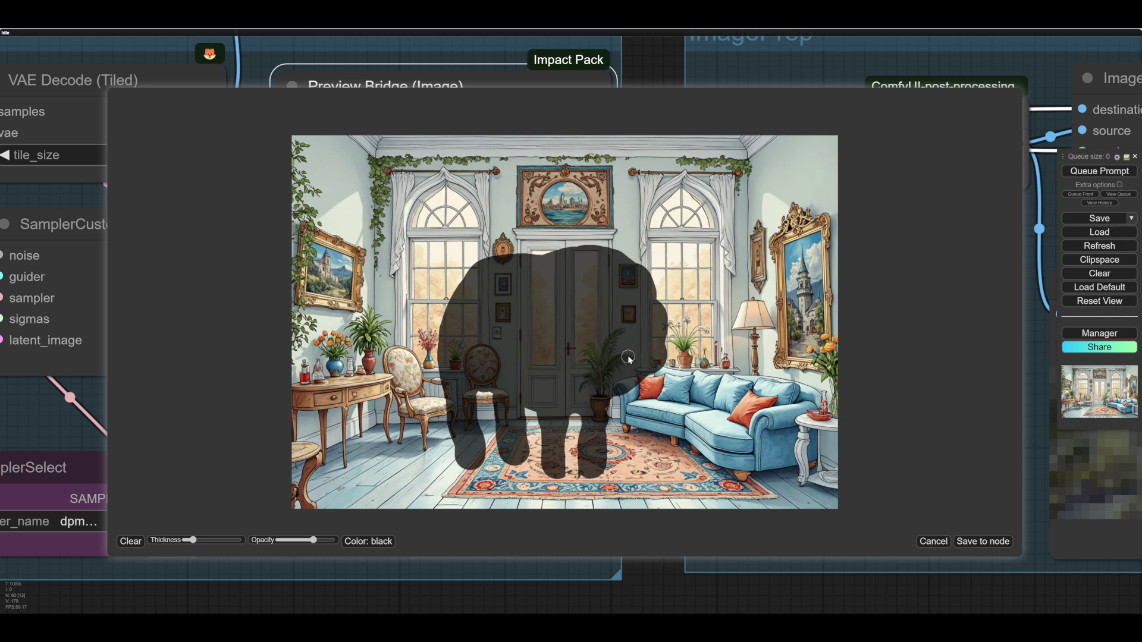
{"action": "mouse_move", "coordinate": [627, 357]}
{"action": "left_mouse_down"}
{"action": "mouse_move", "coordinate": [715, 390]}
{"action": "mouse_move", "coordinate": [634, 386]}
{"action": "left_mouse_up"}
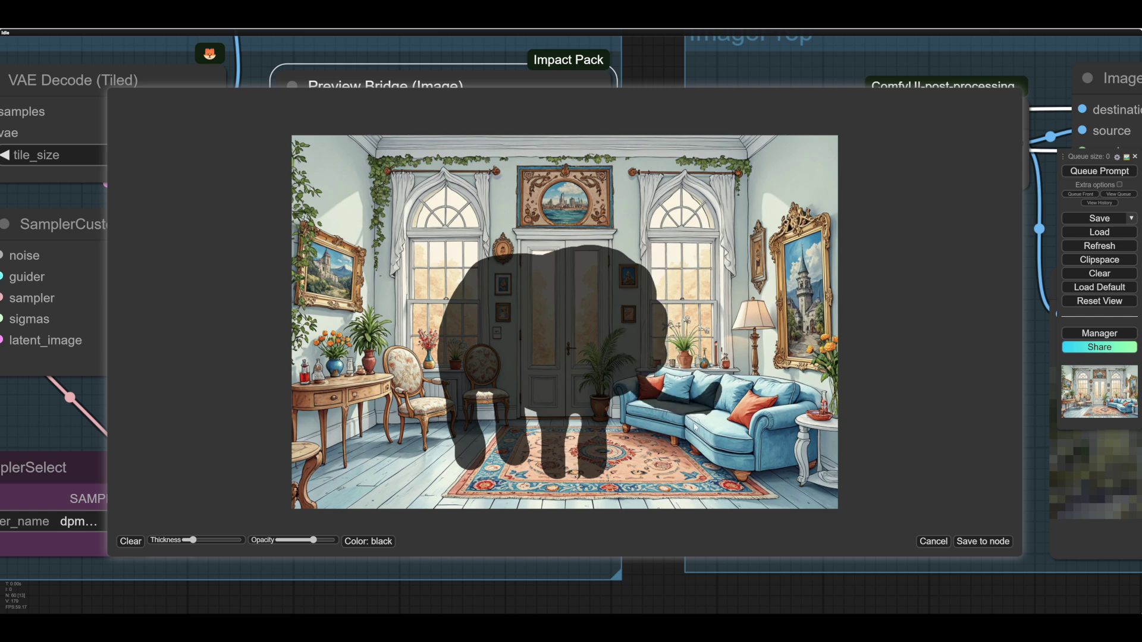
{"action": "mouse_move", "coordinate": [657, 285]}
{"action": "left_mouse_down"}
{"action": "mouse_move", "coordinate": [672, 303]}
{"action": "mouse_move", "coordinate": [653, 348]}
{"action": "mouse_move", "coordinate": [667, 316]}
{"action": "mouse_move", "coordinate": [654, 289]}
{"action": "left_mouse_up"}
{"action": "scroll", "coordinate": [693, 371], "scroll_direction": "up", "scroll_amount": 1}
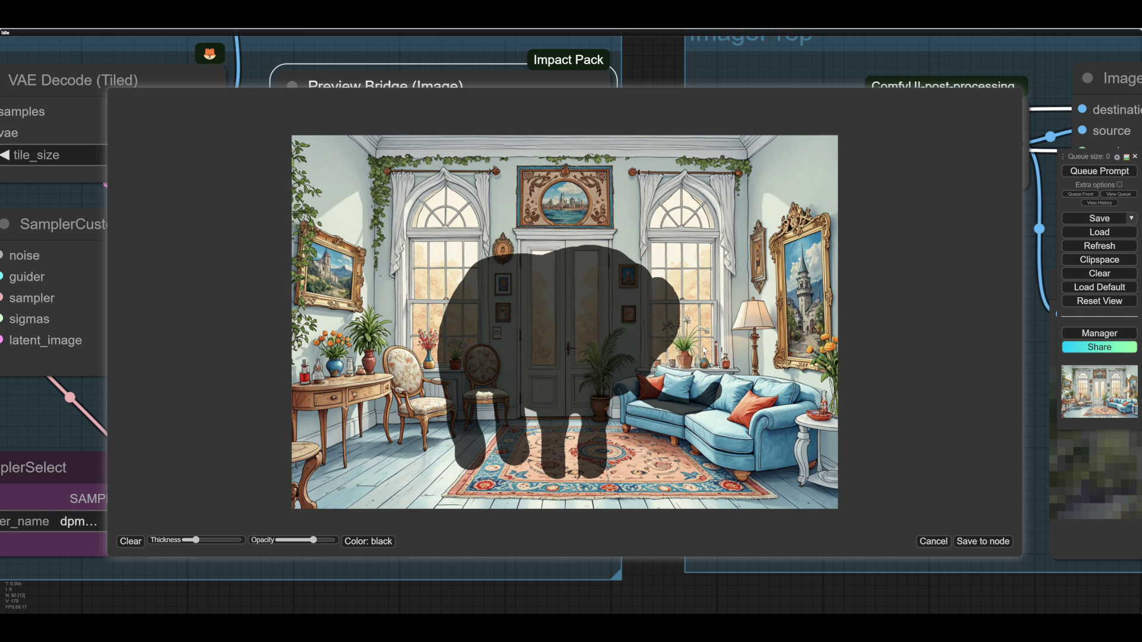
{"action": "scroll", "coordinate": [855, 381], "scroll_direction": "down", "scroll_amount": 2}
{"action": "scroll", "coordinate": [838, 590], "scroll_direction": "down", "scroll_amount": 2}
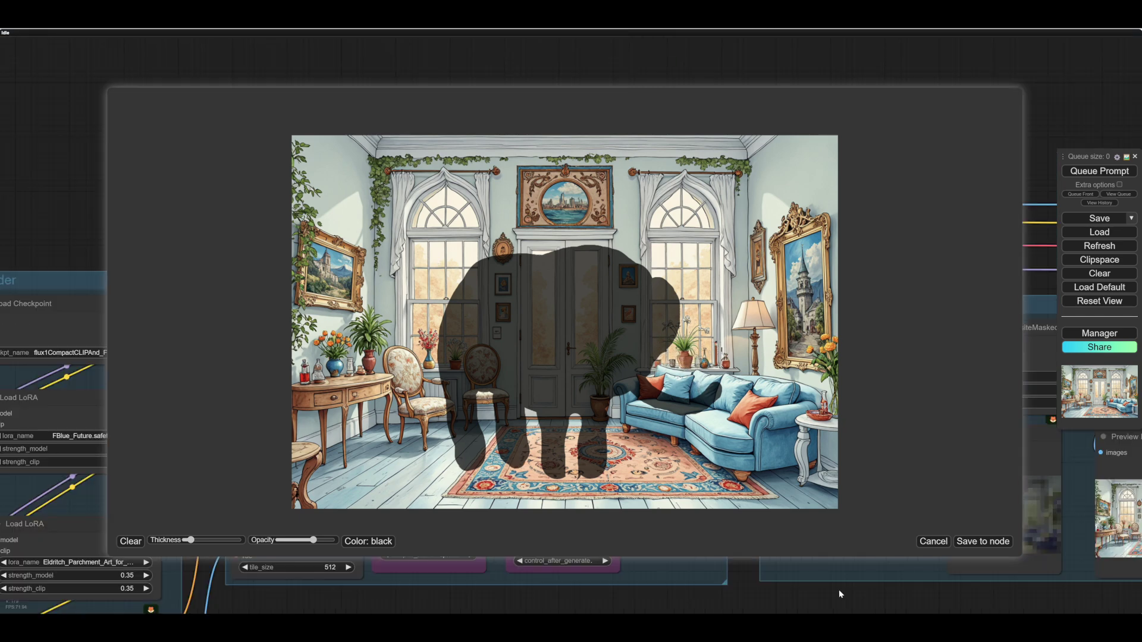
{"action": "left_click", "coordinate": [976, 543]}
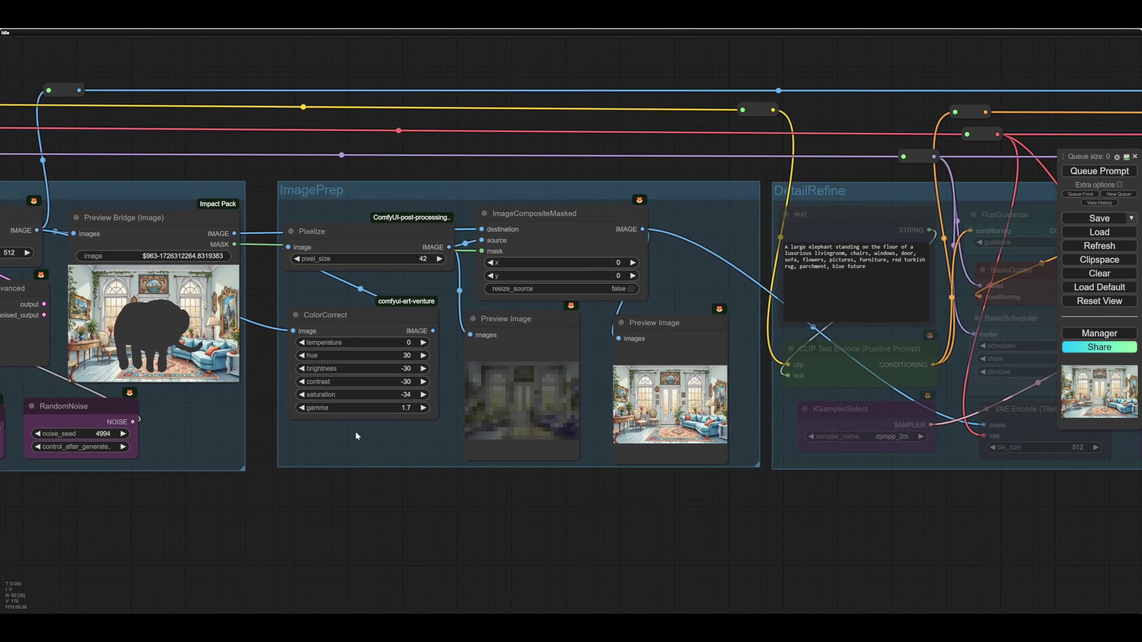
Run the workflow to composite the pixelated, colour-corrected image into the elephant mask in the ImagePrep group.
{"action": "left_click_drag", "start_coordinate": [430, 513], "coordinate": [333, 526]}
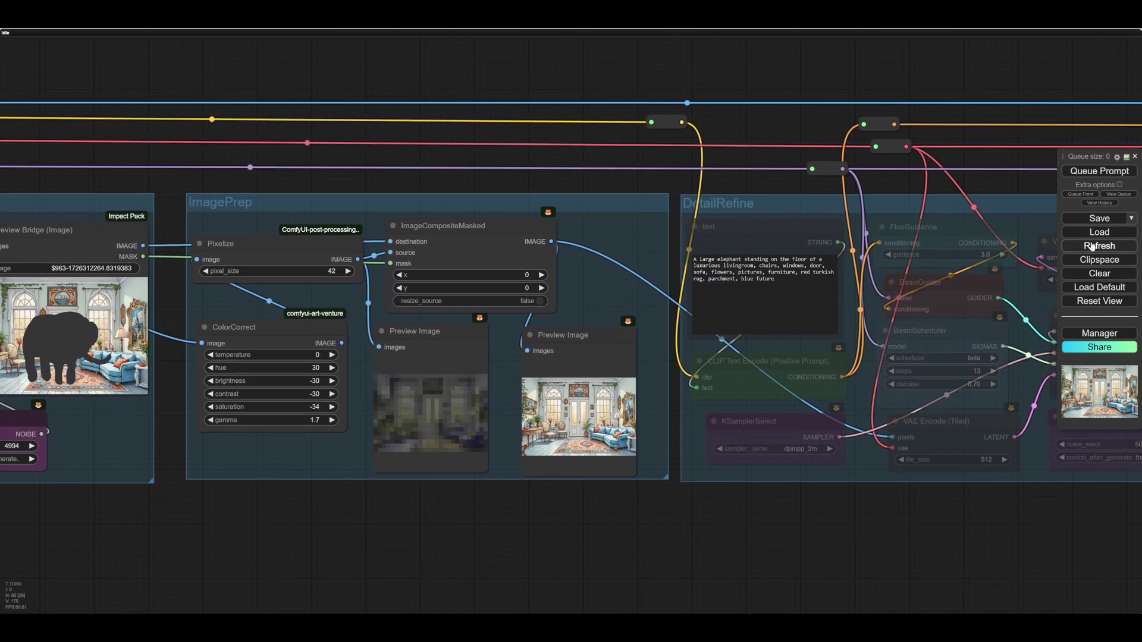
{"action": "left_click", "coordinate": [1092, 171]}
{"action": "left_click_drag", "start_coordinate": [624, 545], "coordinate": [576, 580]}
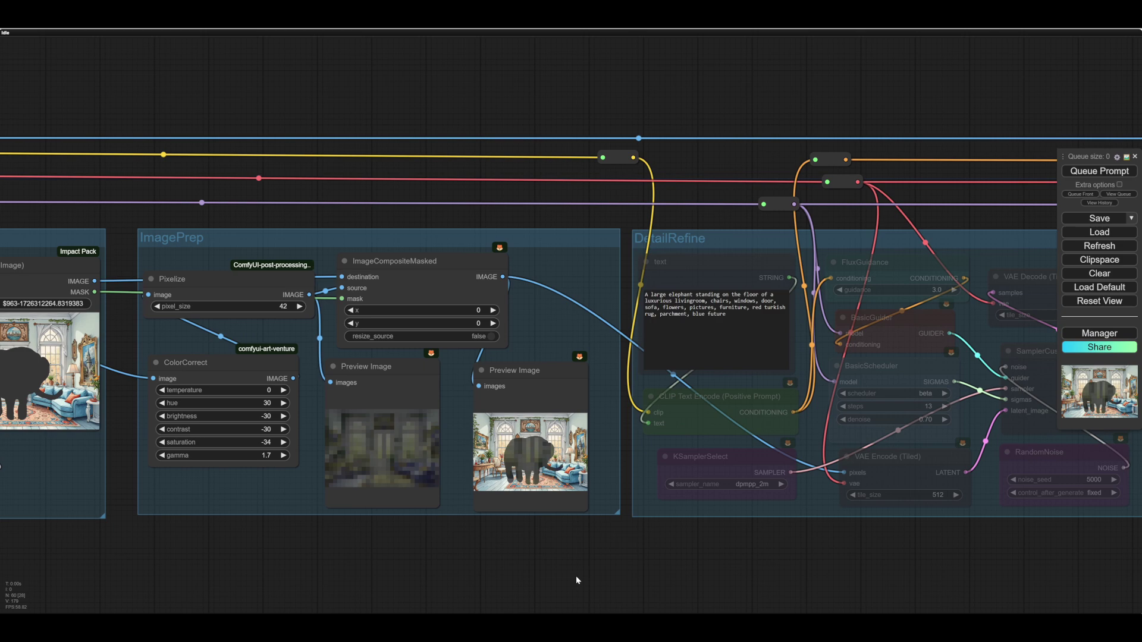
Activate the bypassed nodes of the DetailRefine group by setting its group nodes to Always.
{"action": "scroll", "coordinate": [546, 503], "scroll_direction": "up", "scroll_amount": 12}
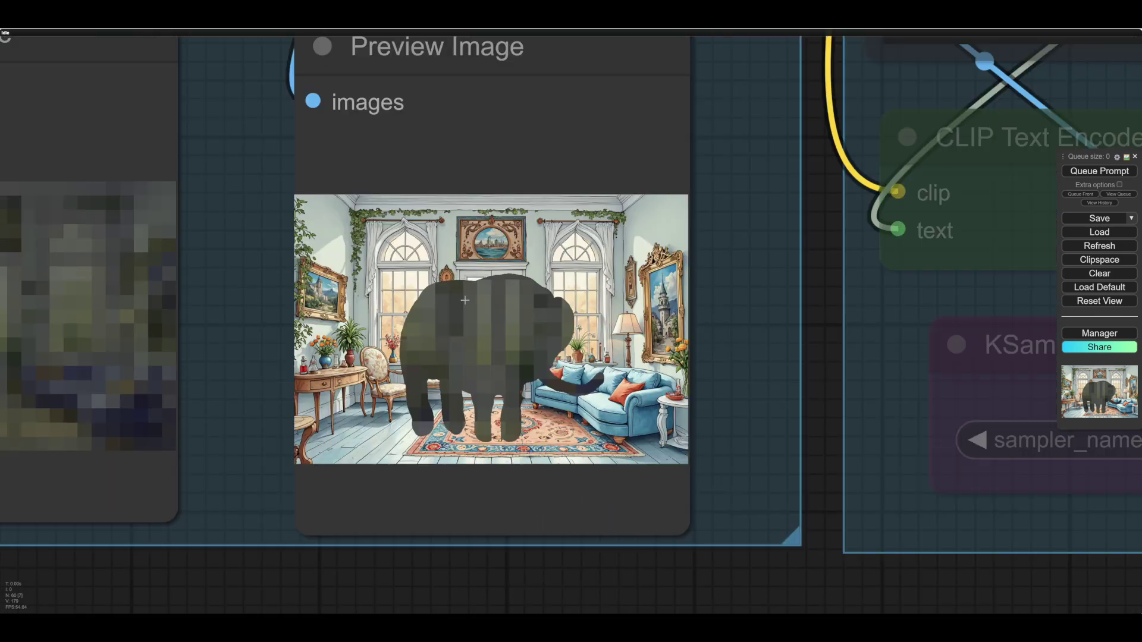
{"action": "scroll", "coordinate": [594, 551], "scroll_direction": "down", "scroll_amount": 8}
{"action": "left_click_drag", "start_coordinate": [699, 577], "coordinate": [199, 551]}
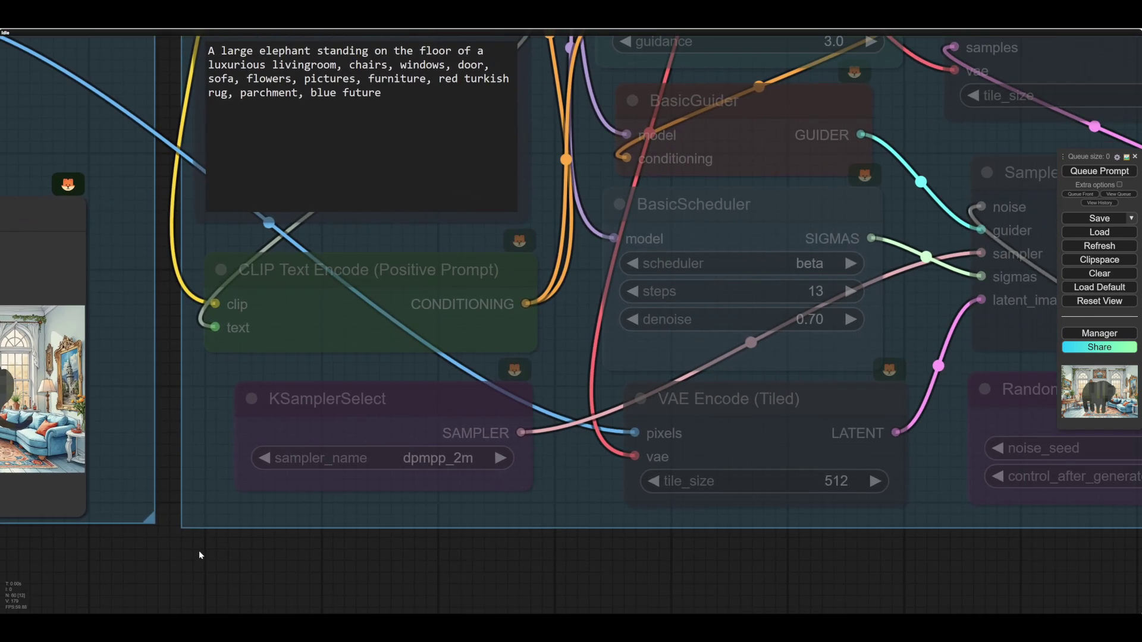
{"action": "left_click_drag", "start_coordinate": [312, 555], "coordinate": [310, 547]}
{"action": "right_click", "coordinate": [348, 496]}
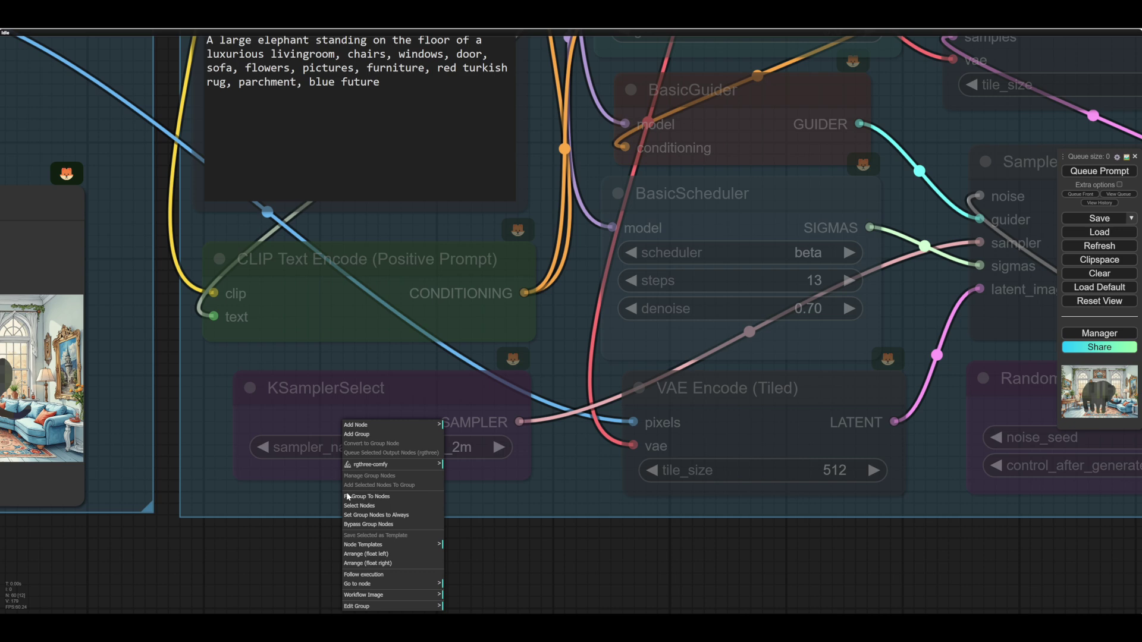
{"action": "left_click", "coordinate": [372, 515]}
Move the DetailRefine group's Preview Bridge node up level with VAE Decode and enlarge it slightly.
{"action": "left_click_drag", "start_coordinate": [623, 559], "coordinate": [501, 573]}
{"action": "scroll", "coordinate": [501, 573], "scroll_direction": "down", "scroll_amount": 4}
{"action": "left_click_drag", "start_coordinate": [669, 587], "coordinate": [393, 547]}
{"action": "left_click_drag", "start_coordinate": [55, 571], "coordinate": [627, 578]}
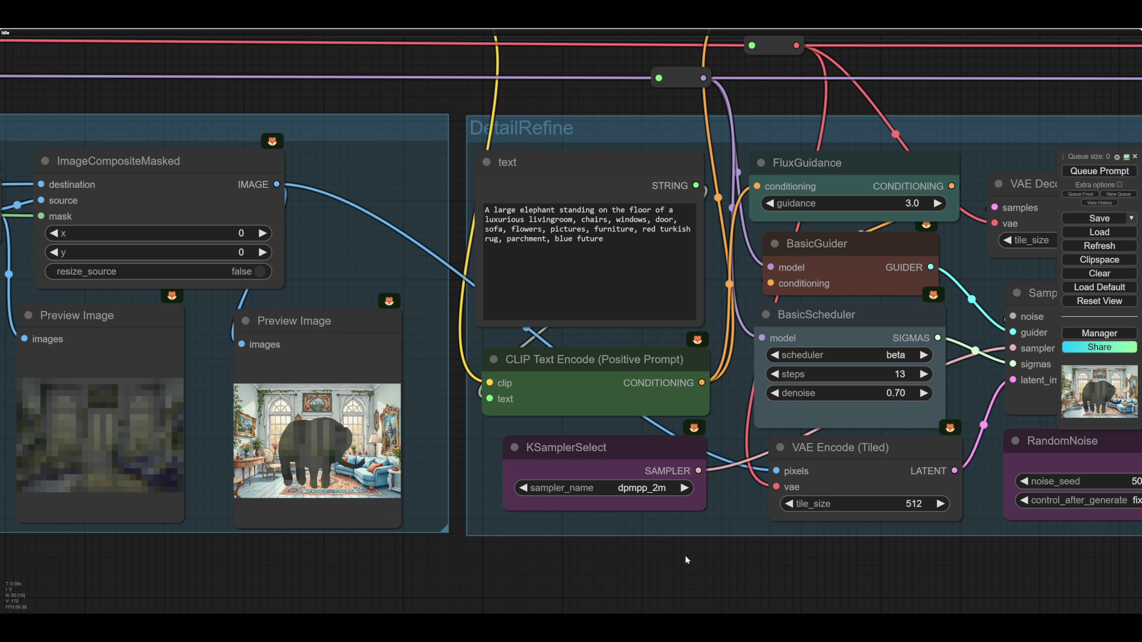
{"action": "left_click_drag", "start_coordinate": [684, 558], "coordinate": [416, 597]}
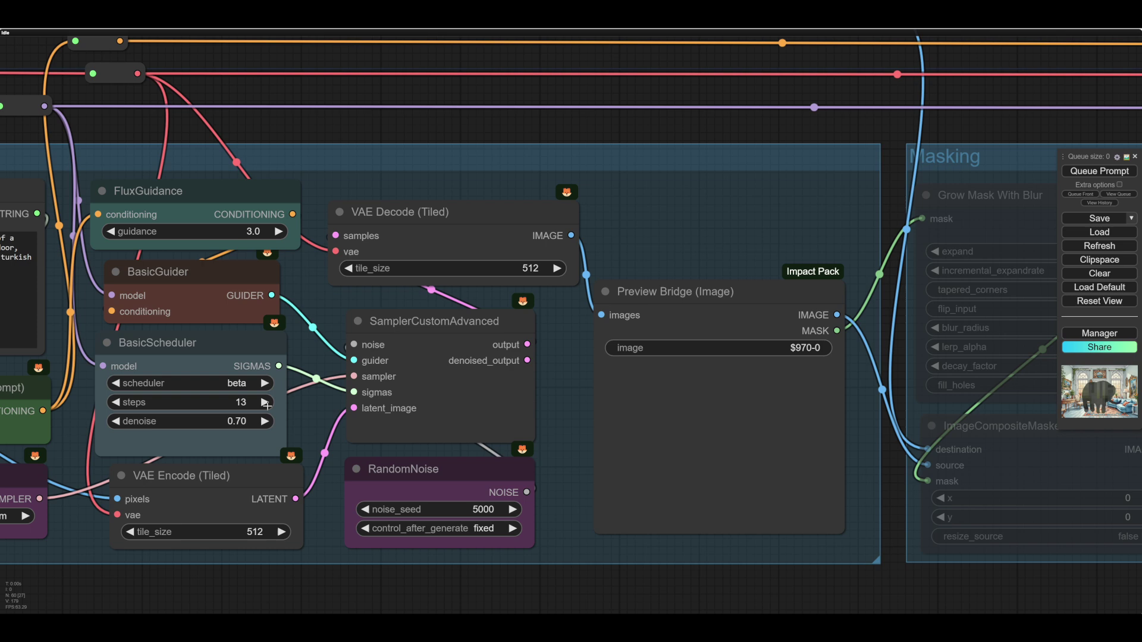
{"action": "left_click_drag", "start_coordinate": [646, 588], "coordinate": [401, 553]}
{"action": "left_click_drag", "start_coordinate": [541, 561], "coordinate": [527, 570]}
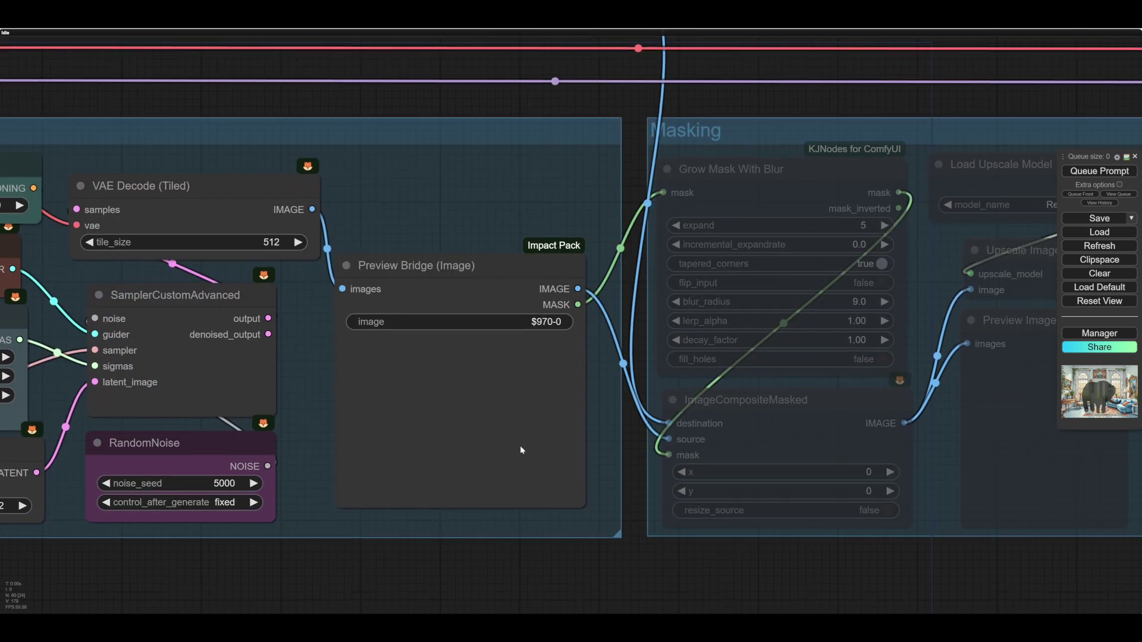
{"action": "left_click_drag", "start_coordinate": [421, 257], "coordinate": [434, 180]}
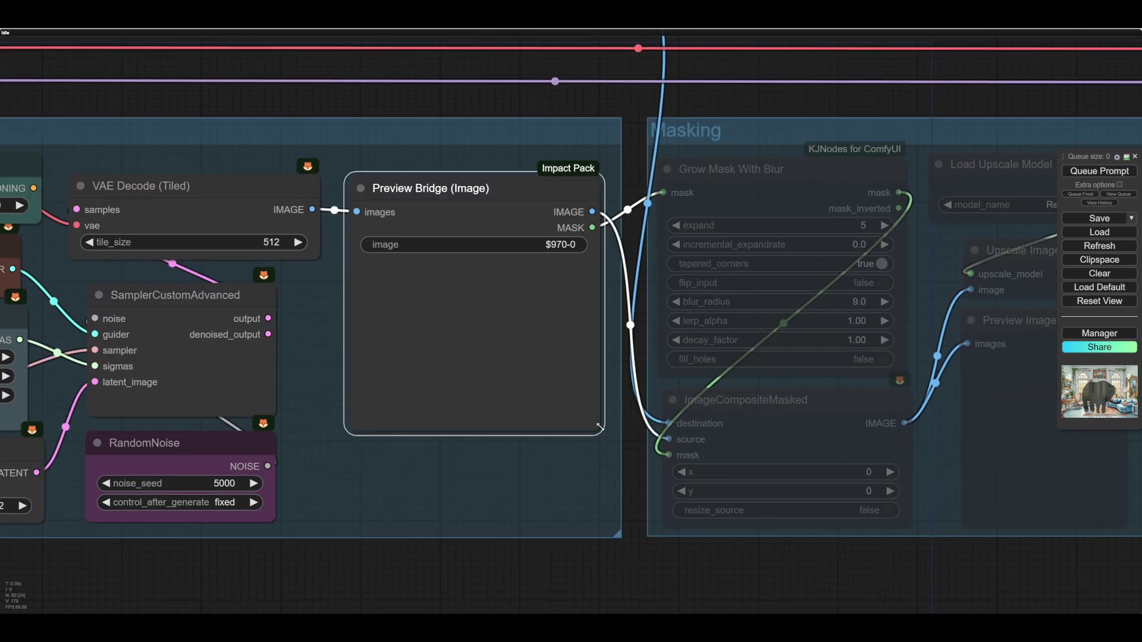
{"action": "left_click_drag", "start_coordinate": [604, 430], "coordinate": [607, 446]}
Run the workflow to refine the pixelated shape into a detailed elephant and check the image in the Preview Bridge node.
{"action": "left_click_drag", "start_coordinate": [551, 572], "coordinate": [696, 562]}
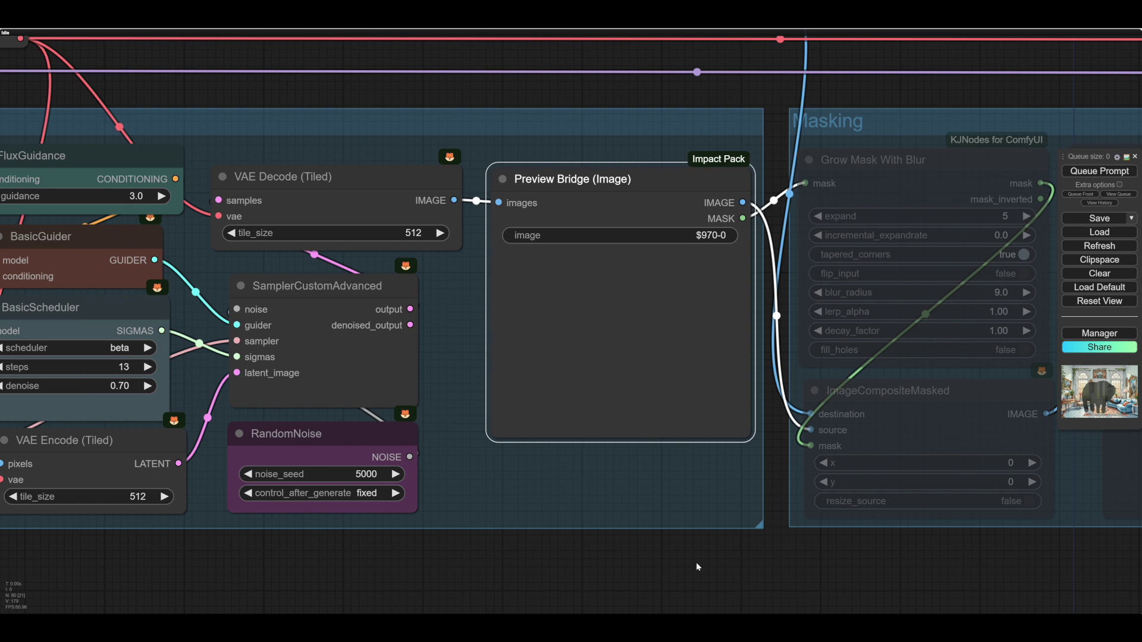
{"action": "left_click_drag", "start_coordinate": [591, 564], "coordinate": [814, 587]}
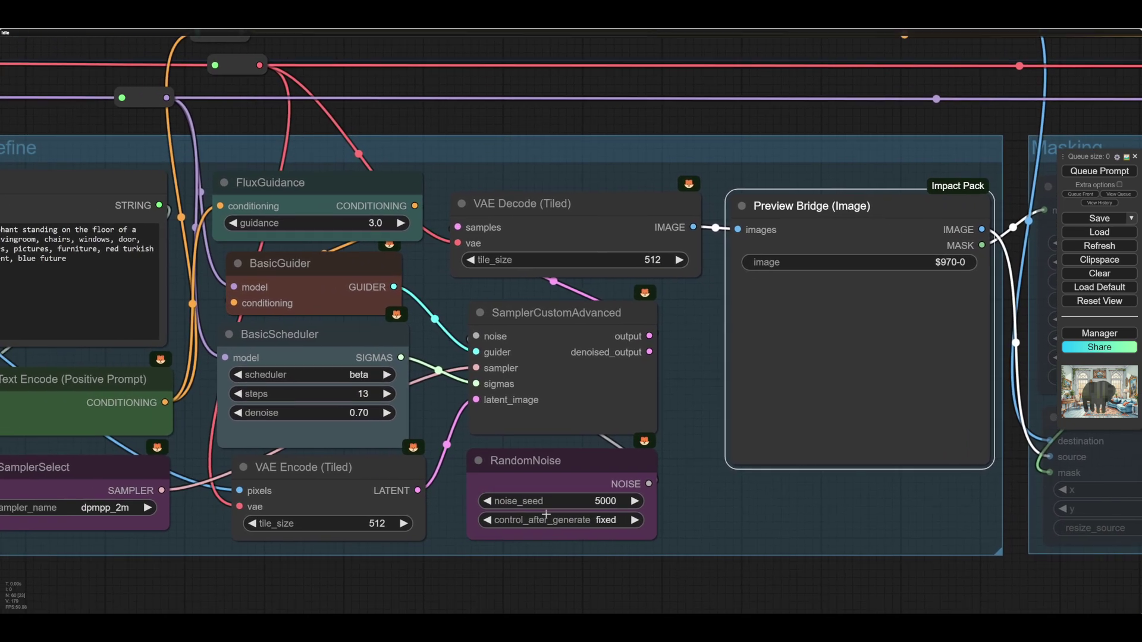
{"action": "left_click", "coordinate": [1087, 172]}
{"action": "scroll", "coordinate": [758, 588], "scroll_direction": "right", "scroll_amount": 6}
{"action": "scroll", "coordinate": [655, 587], "scroll_direction": "up", "scroll_amount": 3}
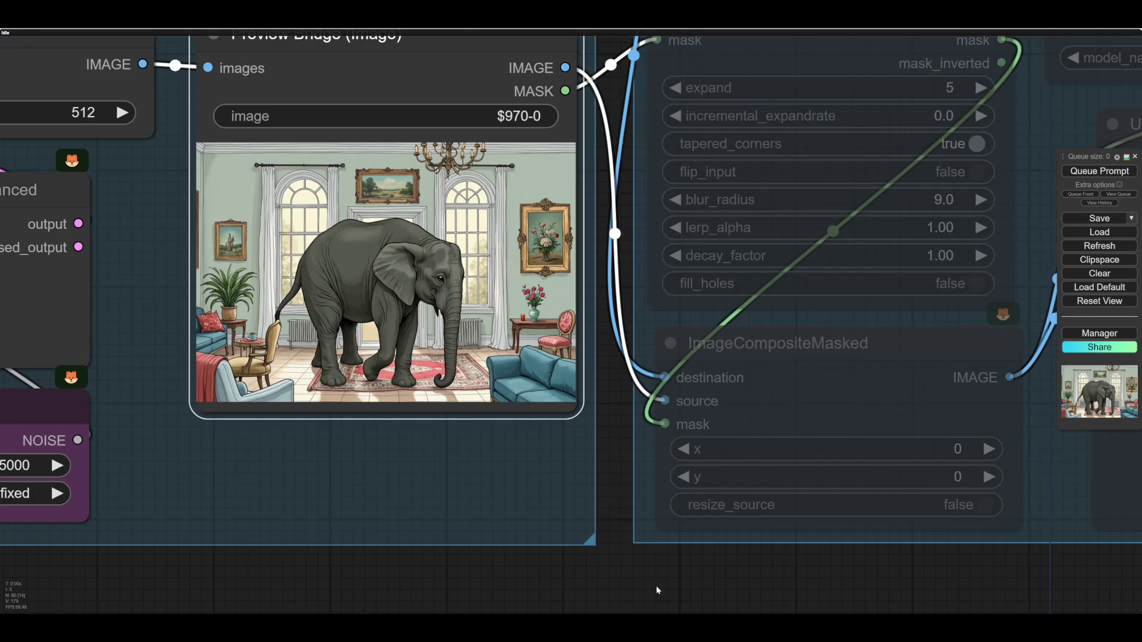
{"action": "left_click_drag", "start_coordinate": [616, 583], "coordinate": [652, 594]}
{"action": "scroll", "coordinate": [651, 594], "scroll_direction": "down", "scroll_amount": 1}
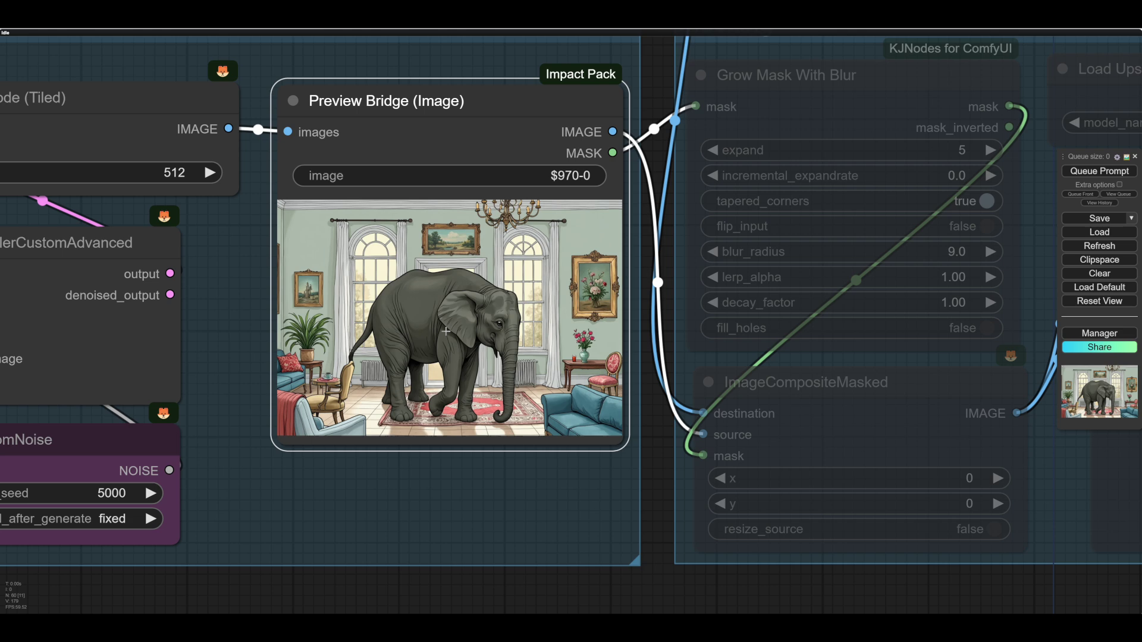
Set the DetailRefine group's noise_seed to 5001, rerun the workflow and check the new elephant image.
{"action": "left_click_drag", "start_coordinate": [325, 583], "coordinate": [474, 562]}
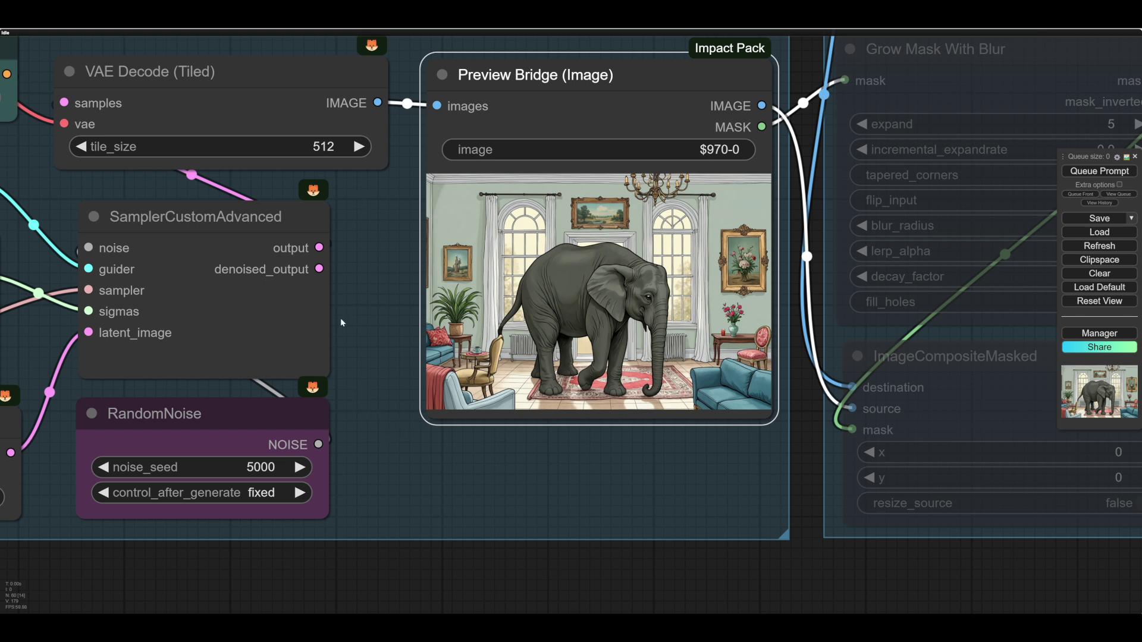
{"action": "left_click", "coordinate": [299, 467]}
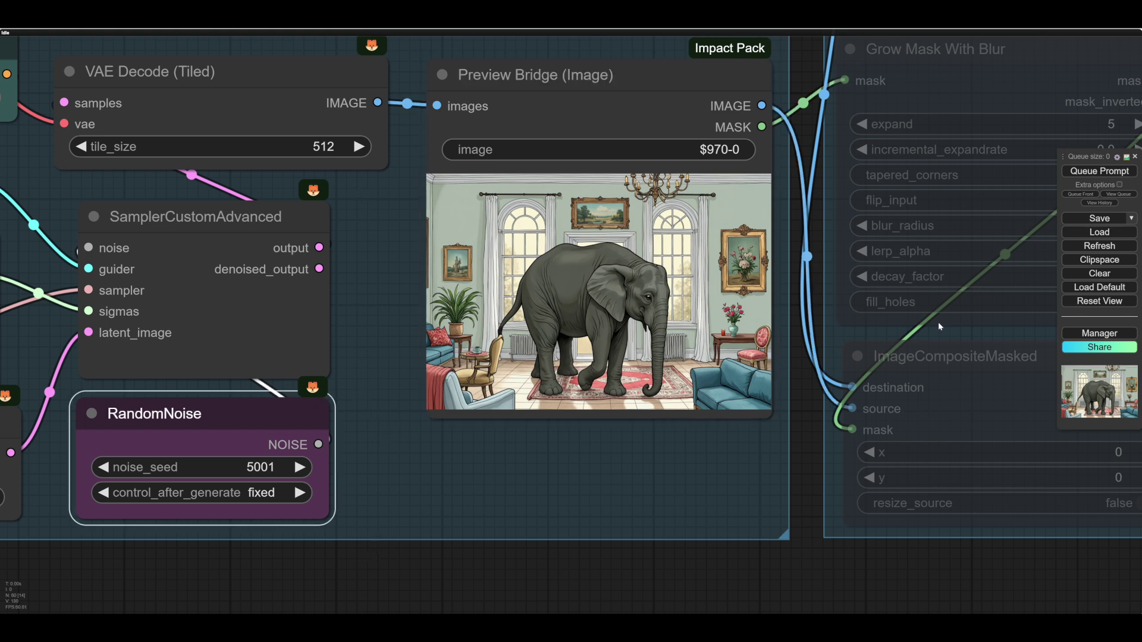
{"action": "left_click", "coordinate": [1086, 172]}
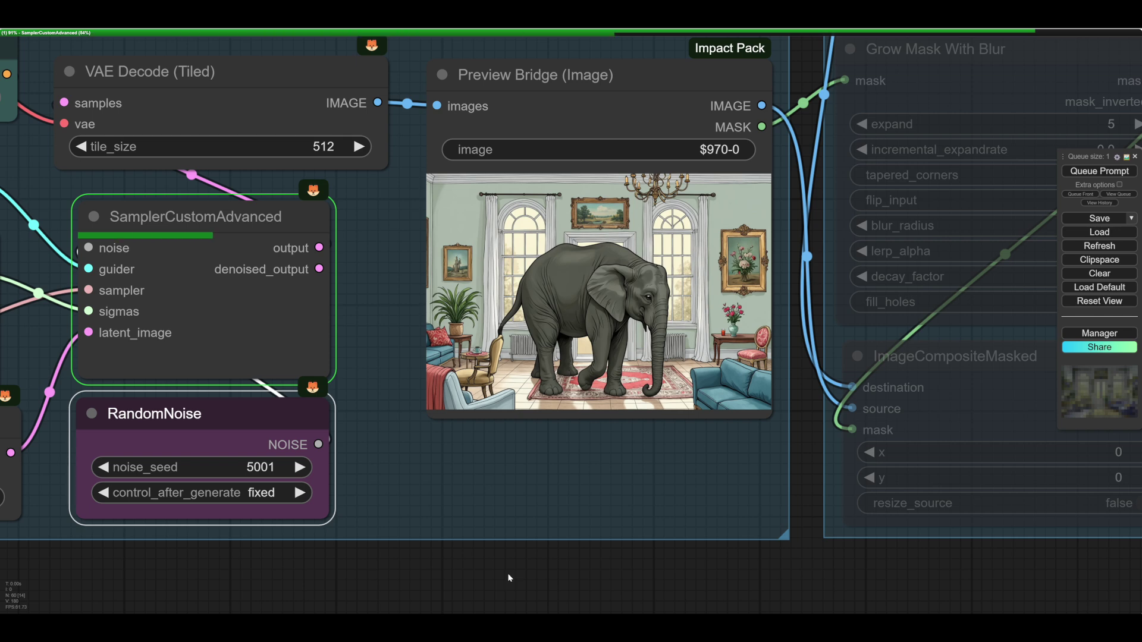
{"action": "left_click_drag", "start_coordinate": [571, 565], "coordinate": [501, 576]}
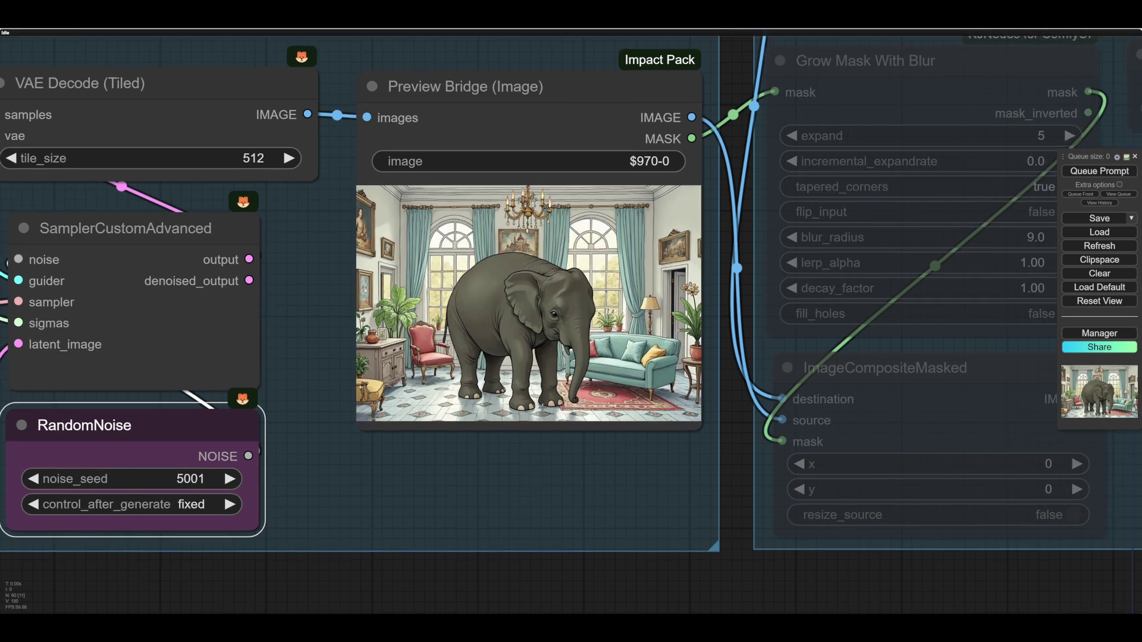
{"action": "scroll", "coordinate": [543, 398], "scroll_direction": "up", "scroll_amount": 2}
{"action": "scroll", "coordinate": [544, 397], "scroll_direction": "up", "scroll_amount": 1}
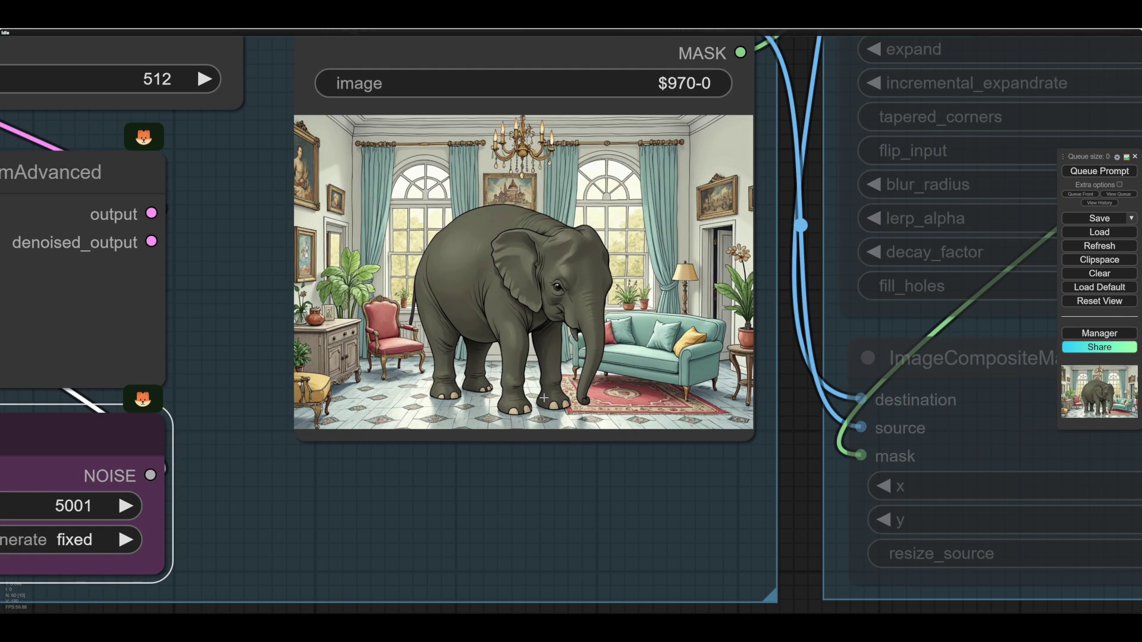
Activate the Masking group's nodes, paint a mask over the whole elephant in the DetailRefine Preview Bridge image and save it to the node.
{"action": "scroll", "coordinate": [543, 398], "scroll_direction": "down", "scroll_amount": 4}
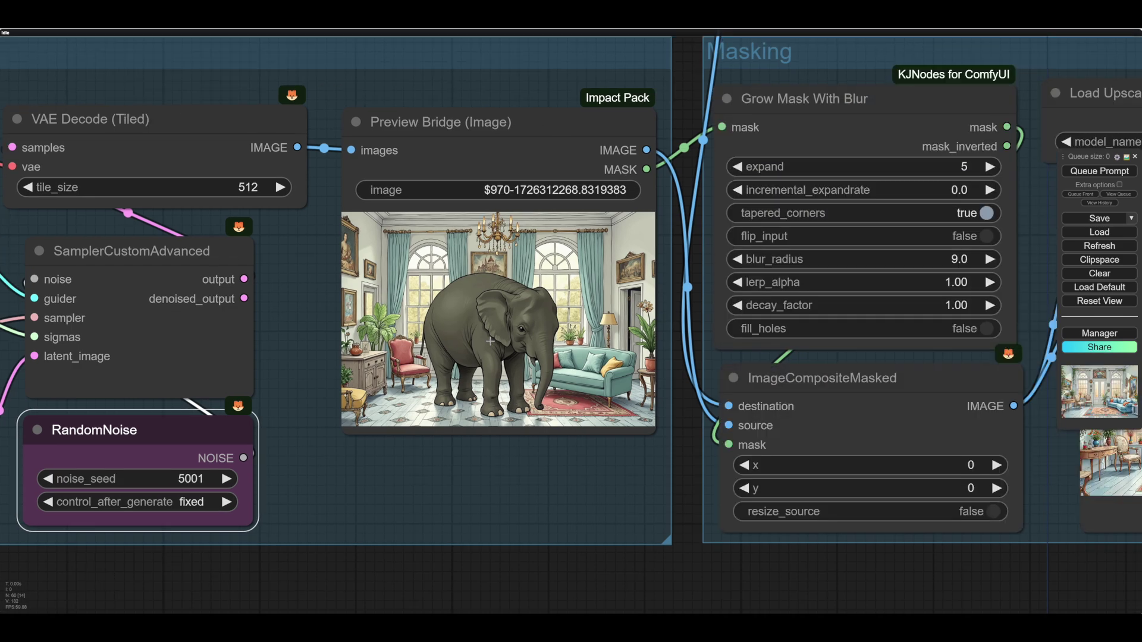
{"action": "scroll", "coordinate": [490, 342], "scroll_direction": "up", "scroll_amount": 5}
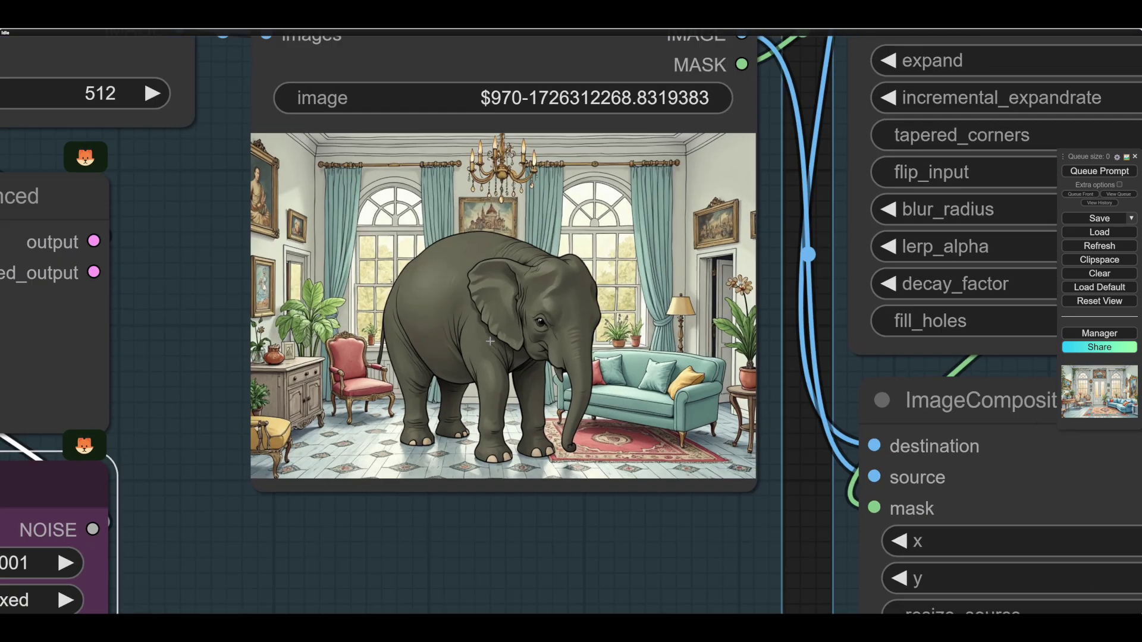
{"action": "scroll", "coordinate": [490, 342], "scroll_direction": "down", "scroll_amount": 4}
{"action": "scroll", "coordinate": [490, 342], "scroll_direction": "up", "scroll_amount": 9}
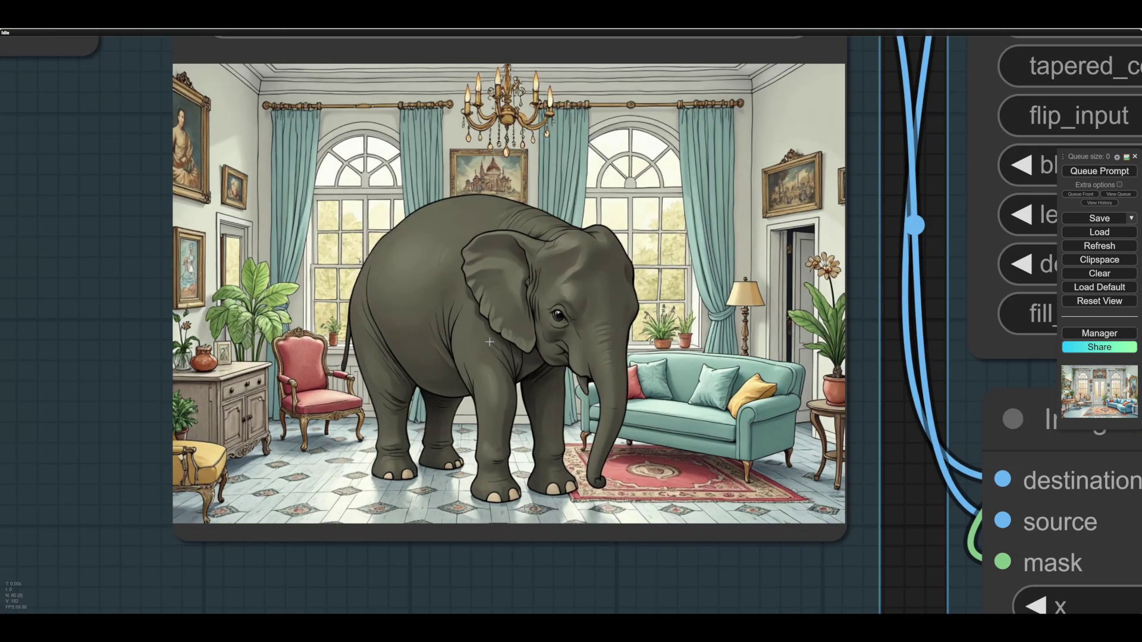
{"action": "scroll", "coordinate": [508, 310], "scroll_direction": "down", "scroll_amount": 9}
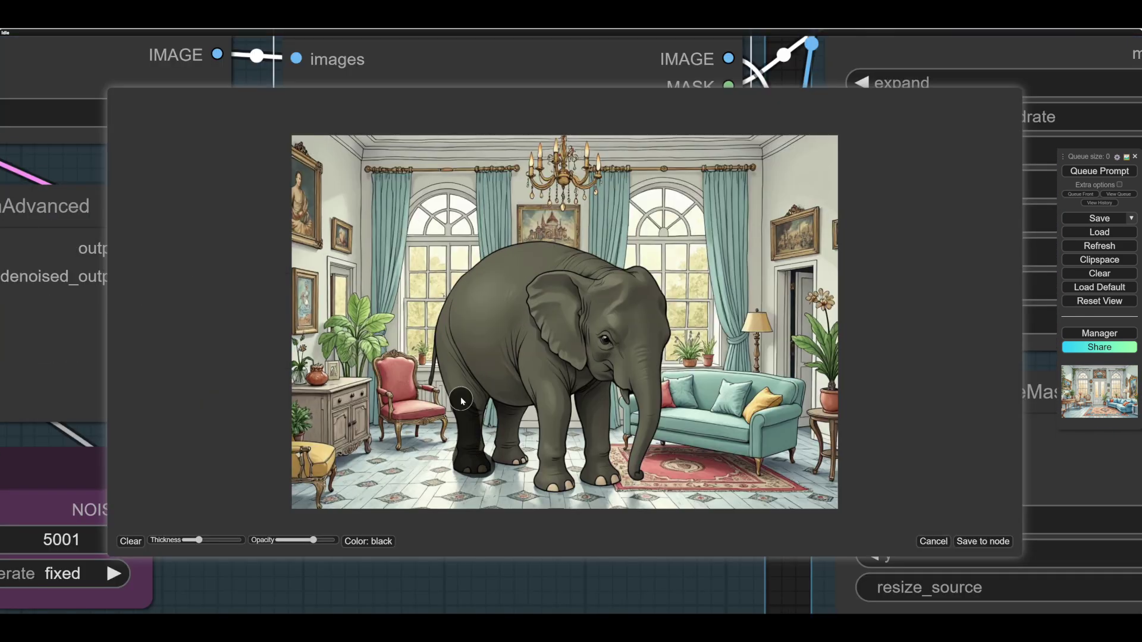
{"action": "mouse_move", "coordinate": [458, 410]}
{"action": "left_mouse_down"}
{"action": "mouse_move", "coordinate": [527, 250]}
{"action": "mouse_move", "coordinate": [640, 383]}
{"action": "mouse_move", "coordinate": [596, 477]}
{"action": "mouse_move", "coordinate": [544, 408]}
{"action": "mouse_move", "coordinate": [507, 398]}
{"action": "mouse_move", "coordinate": [529, 363]}
{"action": "mouse_move", "coordinate": [537, 299]}
{"action": "mouse_move", "coordinate": [621, 391]}
{"action": "mouse_move", "coordinate": [641, 461]}
{"action": "mouse_move", "coordinate": [639, 390]}
{"action": "left_mouse_up"}
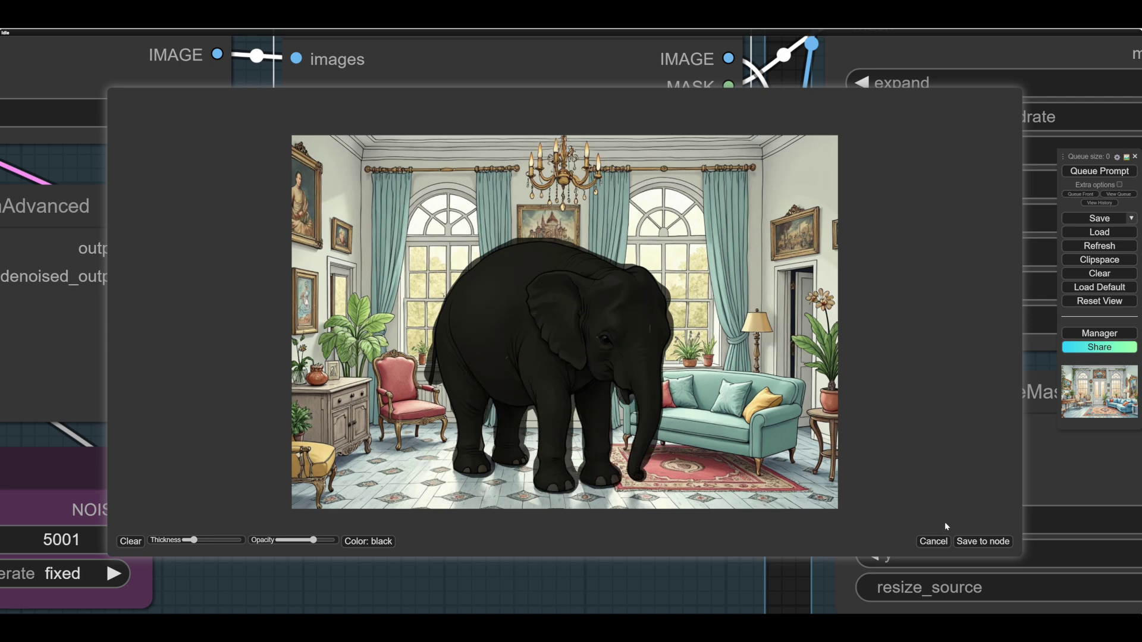
{"action": "left_click", "coordinate": [976, 543]}
Run the workflow to composite the masked elephant onto the original living-room image in the Masking group.
{"action": "left_click_drag", "start_coordinate": [641, 594], "coordinate": [375, 570]}
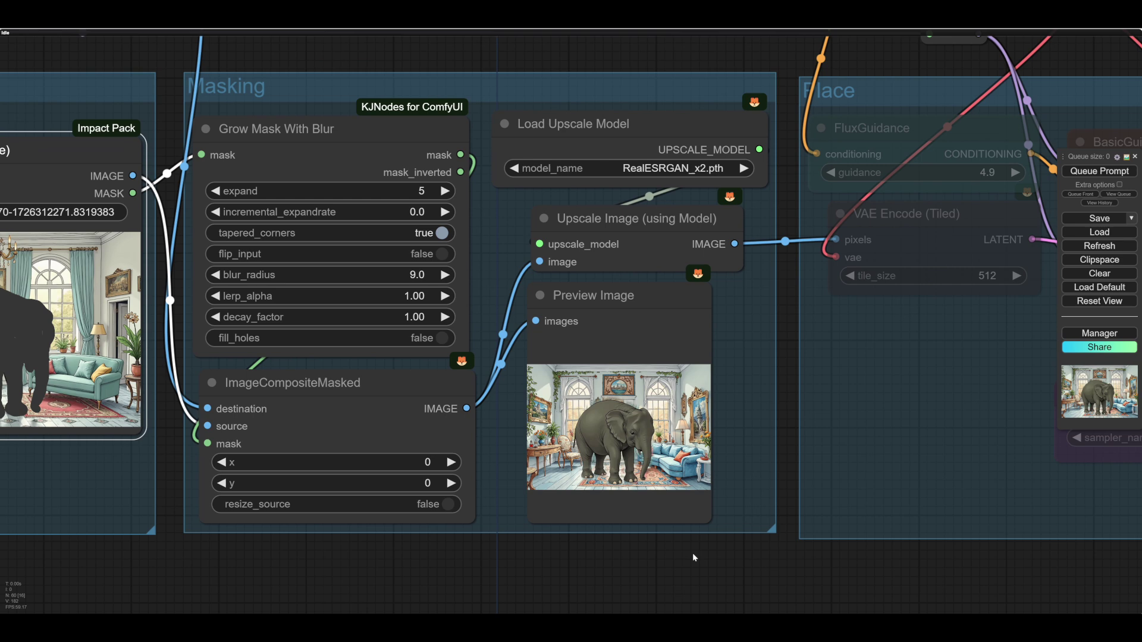
{"action": "scroll", "coordinate": [692, 552], "scroll_direction": "up", "scroll_amount": 2}
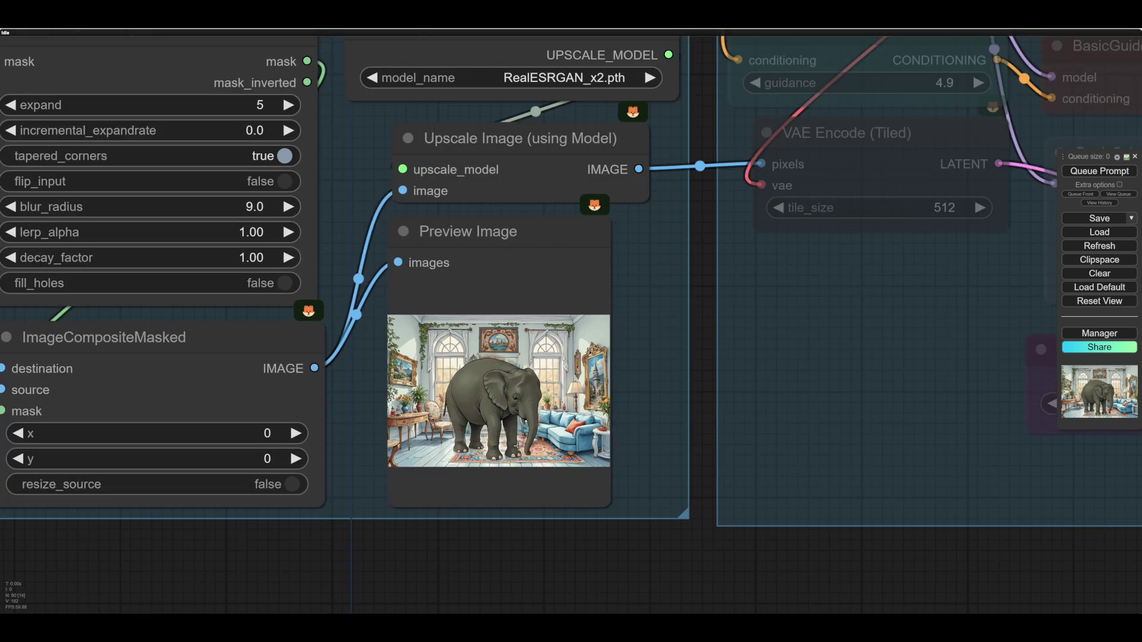
{"action": "scroll", "coordinate": [684, 557], "scroll_direction": "down", "scroll_amount": 2}
Activate the Place group's nodes by setting them to Always and run the workflow to blend the elephant into the room.
{"action": "scroll", "coordinate": [684, 558], "scroll_direction": "down", "scroll_amount": 5}
{"action": "left_click_drag", "start_coordinate": [684, 558], "coordinate": [257, 542]}
{"action": "right_click", "coordinate": [330, 409]}
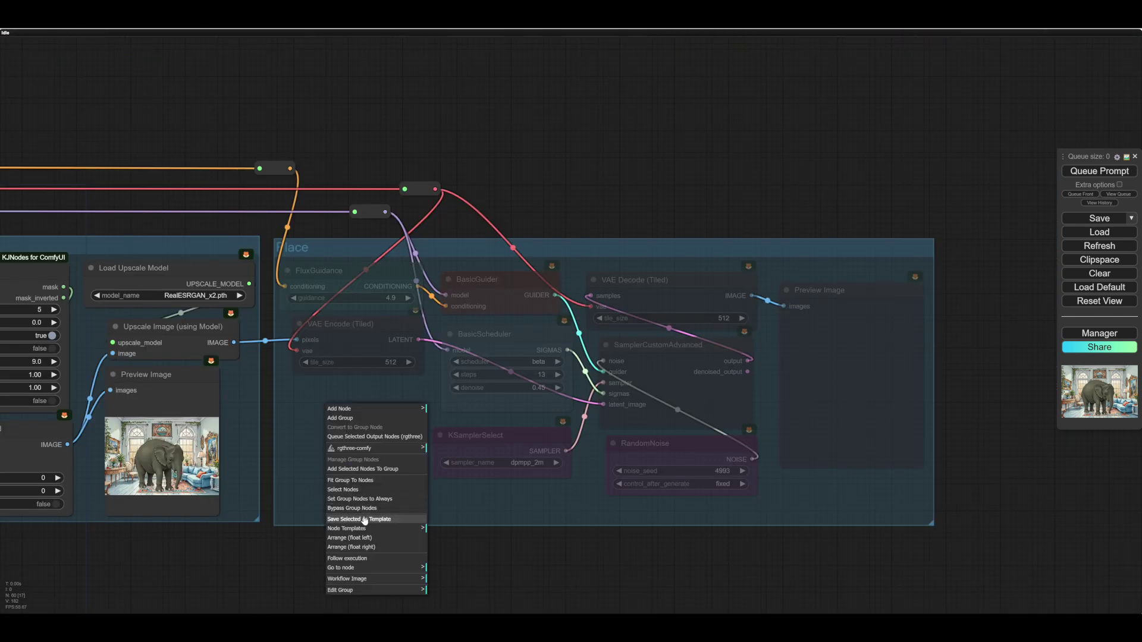
{"action": "left_click", "coordinate": [374, 500]}
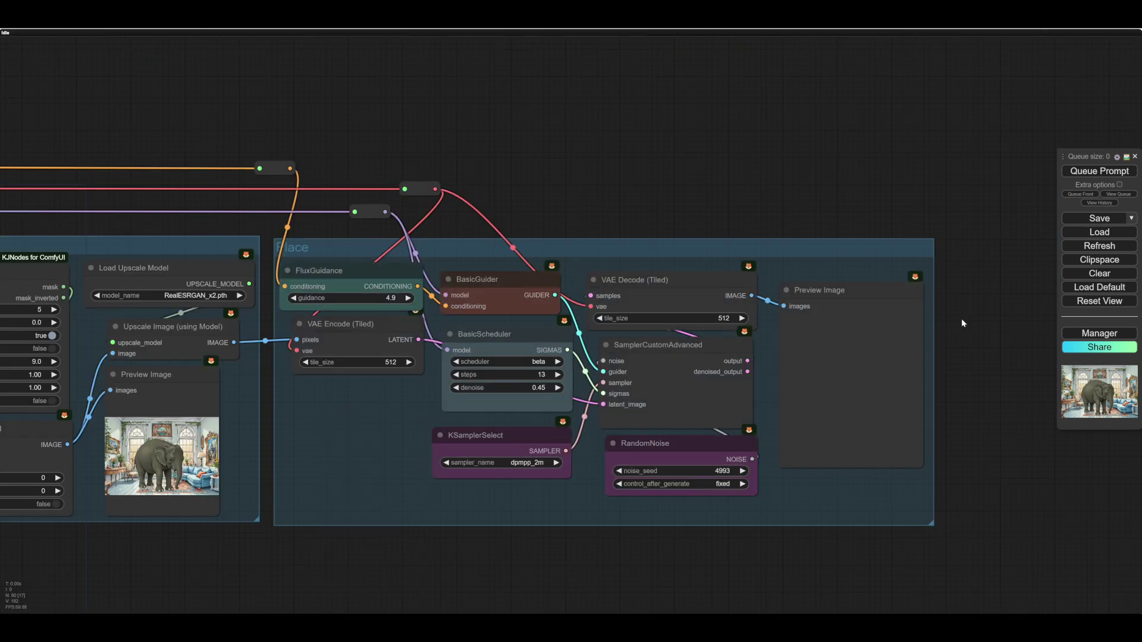
{"action": "left_click_drag", "start_coordinate": [963, 323], "coordinate": [878, 308]}
{"action": "key", "text": "ctrl+Return"}
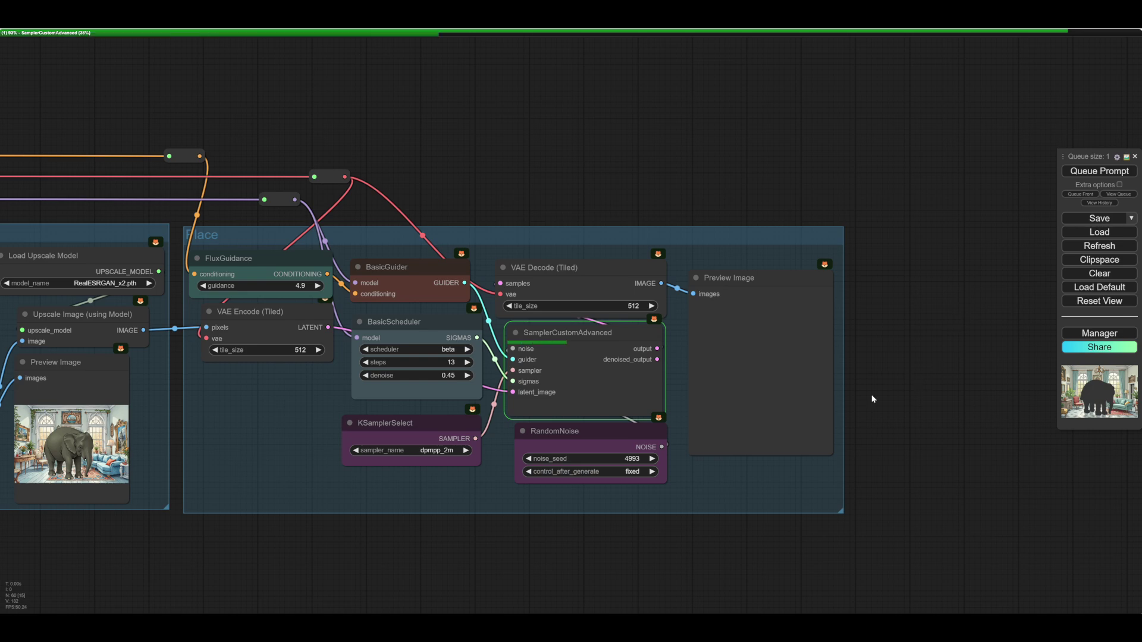
Examine the final image in the Place group's Preview Image node for how well the elephant blends into the room.
{"action": "scroll", "coordinate": [845, 413], "scroll_direction": "up", "scroll_amount": 10}
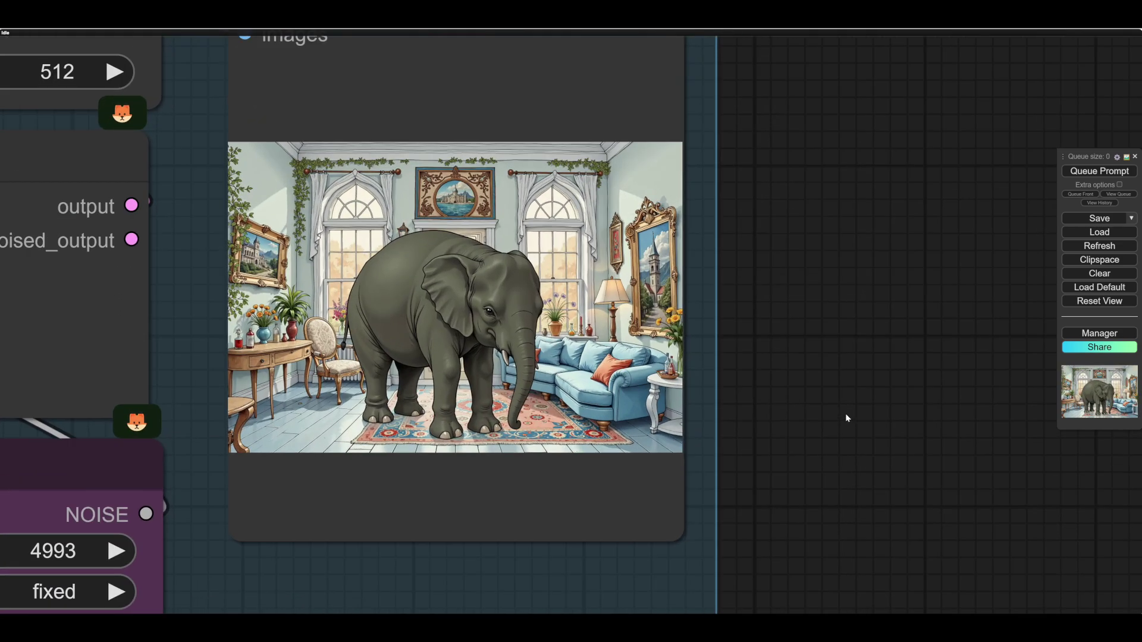
{"action": "scroll", "coordinate": [844, 413], "scroll_direction": "up", "scroll_amount": 1}
{"action": "left_click_drag", "start_coordinate": [836, 429], "coordinate": [931, 450]}
{"action": "scroll", "coordinate": [914, 430], "scroll_direction": "up", "scroll_amount": 3}
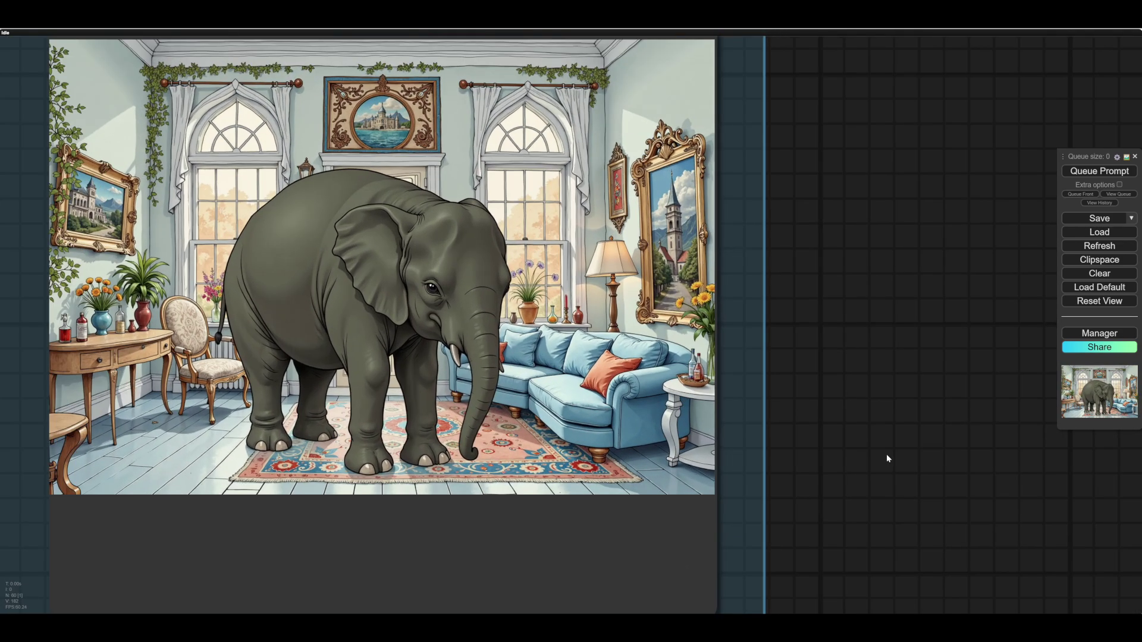
{"action": "left_click_drag", "start_coordinate": [296, 544], "coordinate": [369, 530]}
{"action": "scroll", "coordinate": [925, 433], "scroll_direction": "down", "scroll_amount": 3}
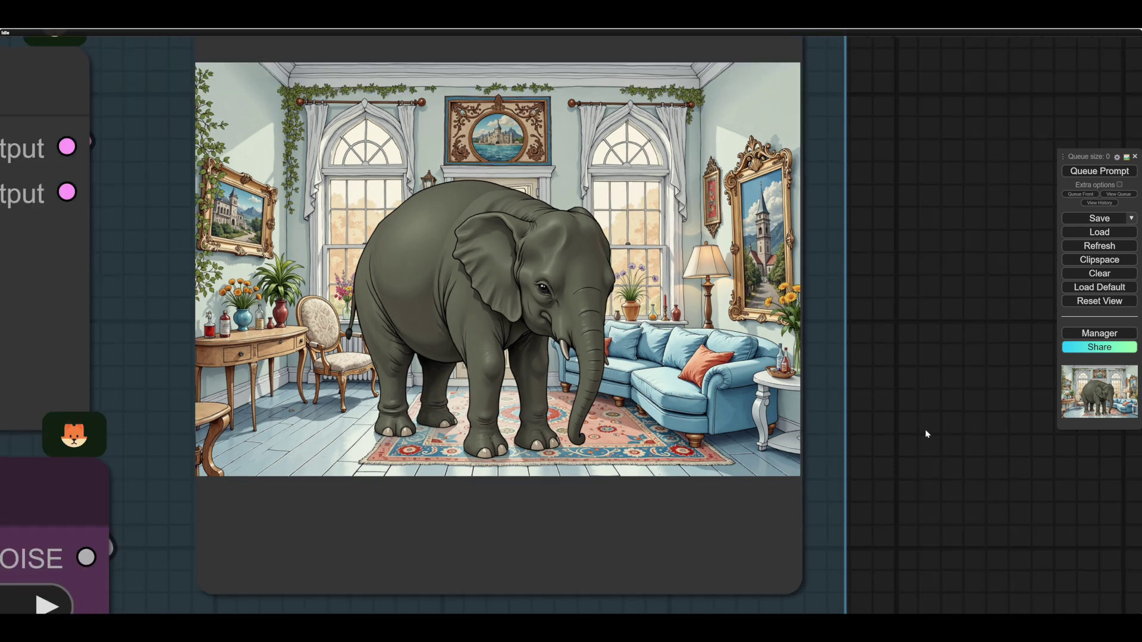
{"action": "left_click_drag", "start_coordinate": [915, 438], "coordinate": [918, 434]}
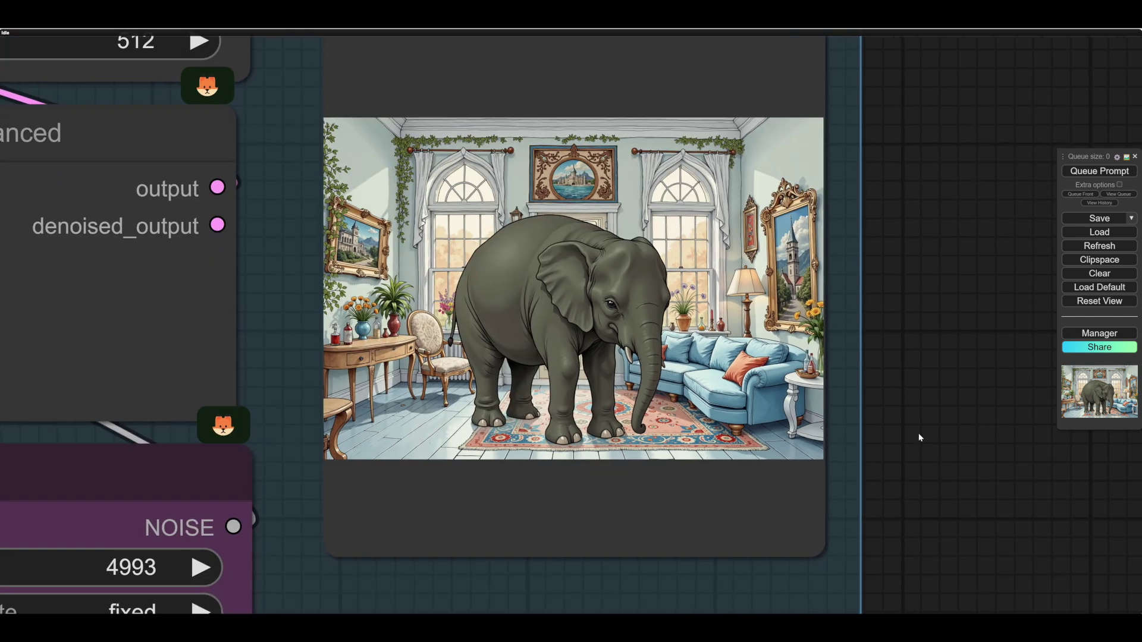
{"action": "scroll", "coordinate": [923, 430], "scroll_direction": "down", "scroll_amount": 6}
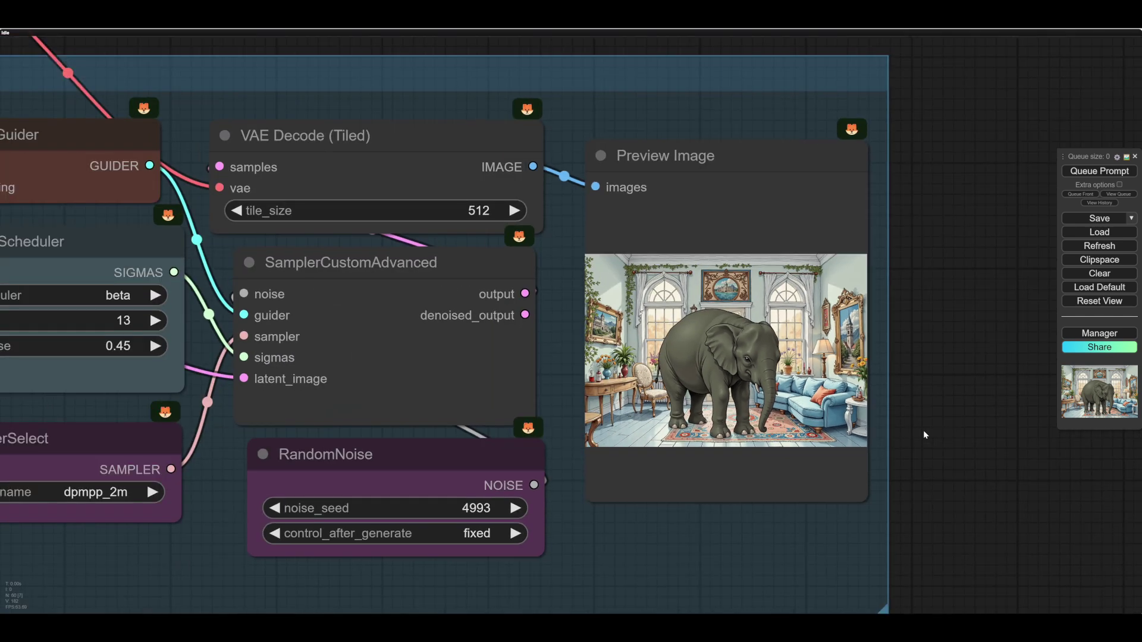
{"action": "scroll", "coordinate": [923, 430], "scroll_direction": "down", "scroll_amount": 4}
{"action": "left_click_drag", "start_coordinate": [933, 458], "coordinate": [972, 415]}
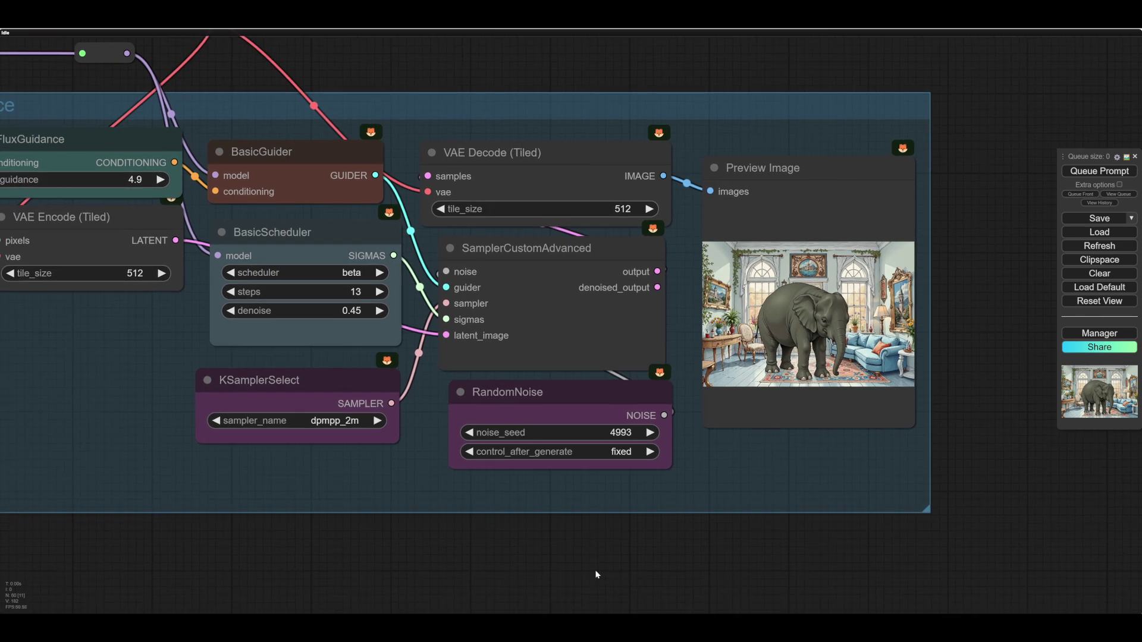
Review the workflow's groups from DetailRefine through Masking and Place to the final preview.
{"action": "left_click_drag", "start_coordinate": [594, 570], "coordinate": [669, 542]}
{"action": "left_click_drag", "start_coordinate": [595, 538], "coordinate": [827, 534]}
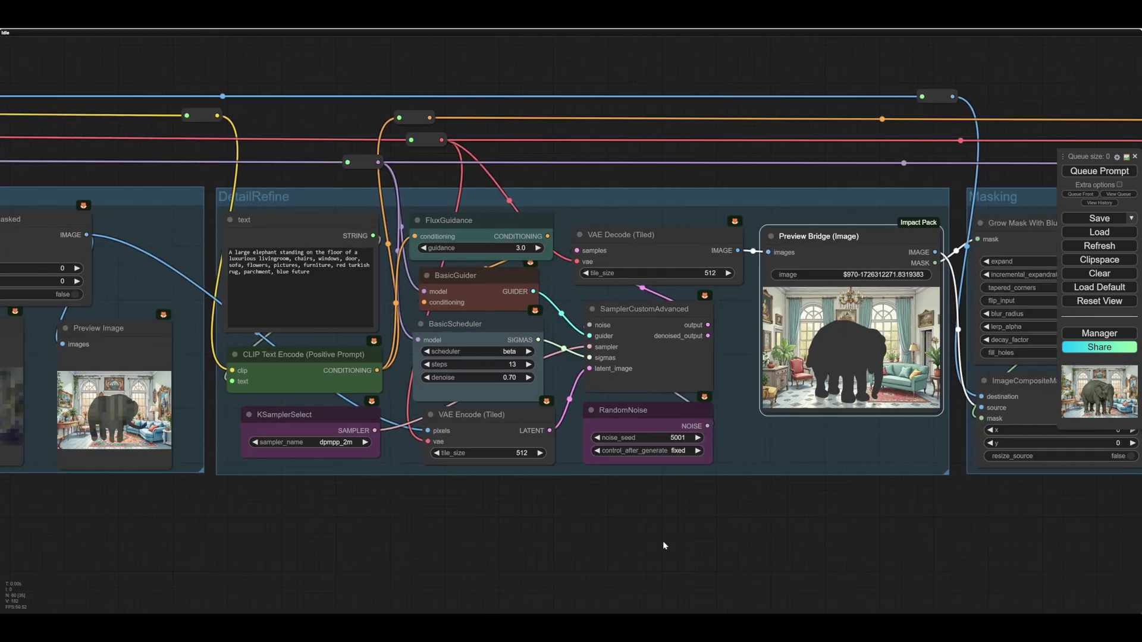
{"action": "left_click_drag", "start_coordinate": [491, 539], "coordinate": [705, 533]}
{"action": "left_click_drag", "start_coordinate": [424, 529], "coordinate": [73, 563]}
{"action": "left_click_drag", "start_coordinate": [670, 561], "coordinate": [42, 498]}
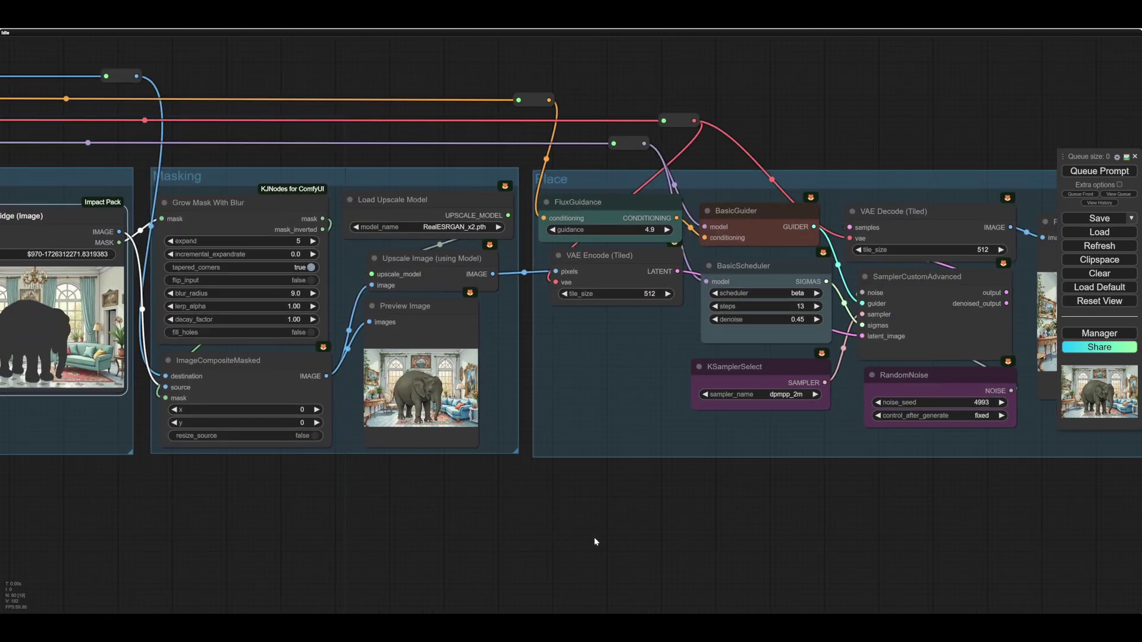
{"action": "left_click_drag", "start_coordinate": [648, 538], "coordinate": [52, 519]}
{"action": "left_click_drag", "start_coordinate": [456, 536], "coordinate": [372, 577]}
{"action": "scroll", "coordinate": [437, 328], "scroll_direction": "up", "scroll_amount": 1}
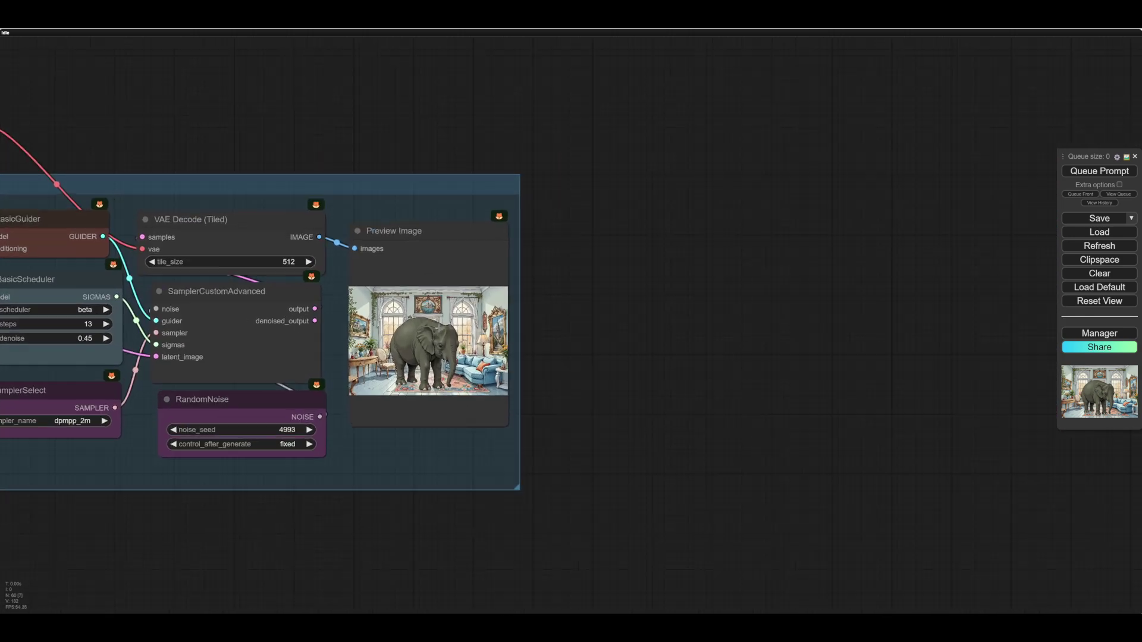
Trace the full workflow from the loader nodes through ImagePrep and Masking to the Place group's final preview.
{"action": "scroll", "coordinate": [438, 327], "scroll_direction": "up", "scroll_amount": 10}
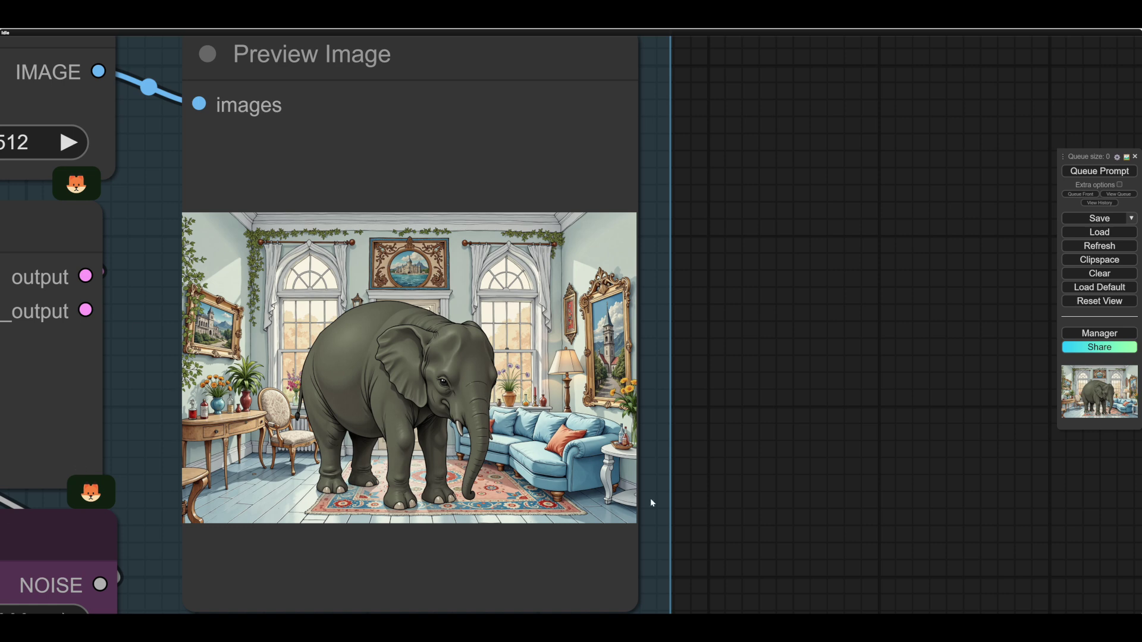
{"action": "scroll", "coordinate": [751, 345], "scroll_direction": "down", "scroll_amount": 6}
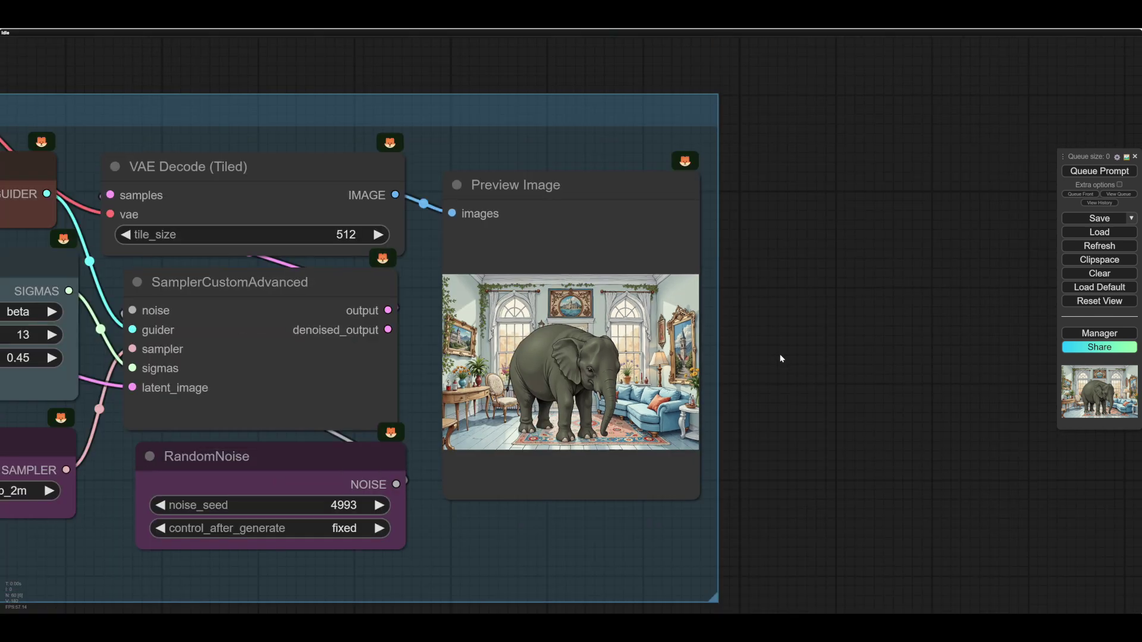
{"action": "scroll", "coordinate": [781, 359], "scroll_direction": "down", "scroll_amount": 9}
{"action": "left_click_drag", "start_coordinate": [137, 584], "coordinate": [384, 466]}
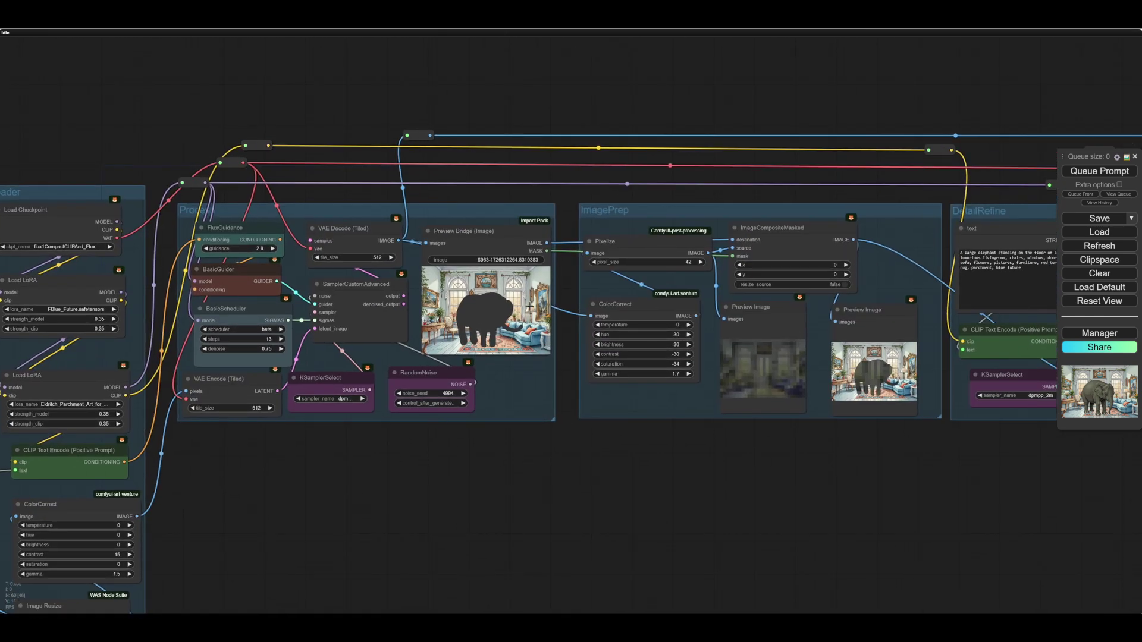
{"action": "left_click_drag", "start_coordinate": [690, 497], "coordinate": [84, 509]}
{"action": "left_click_drag", "start_coordinate": [850, 503], "coordinate": [438, 501]}
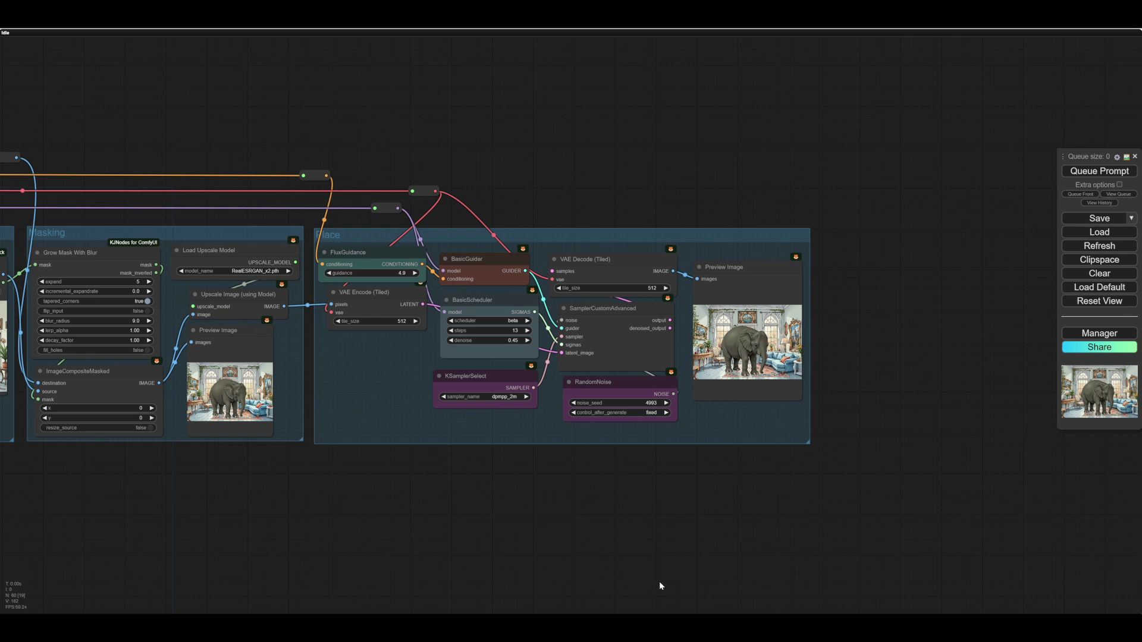
{"action": "left_click_drag", "start_coordinate": [659, 580], "coordinate": [444, 451]}
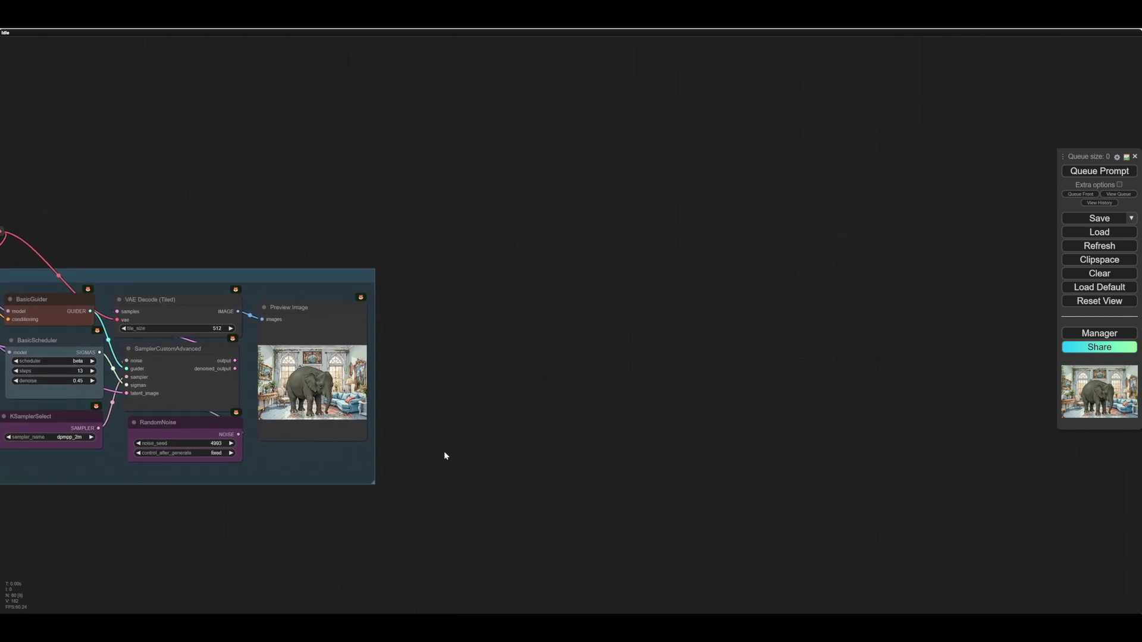
{"action": "scroll", "coordinate": [435, 402], "scroll_direction": "up", "scroll_amount": 7}
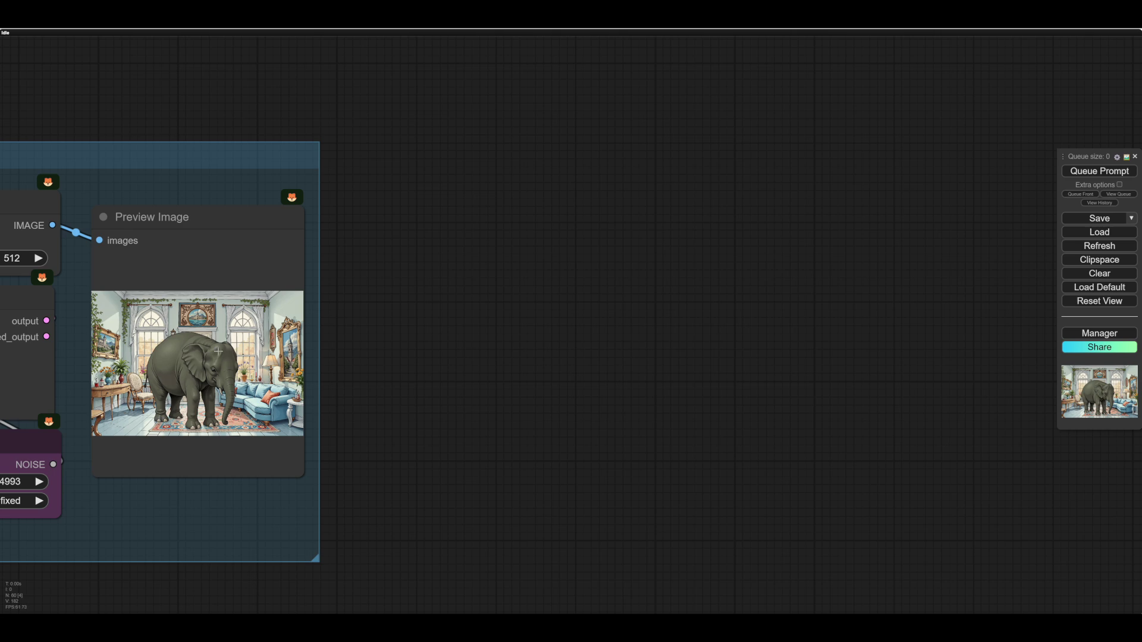
Compare the composite preview in the Masking group with the blended result in the Place group.
{"action": "left_click_drag", "start_coordinate": [394, 455], "coordinate": [766, 410]}
{"action": "scroll", "coordinate": [140, 534], "scroll_direction": "left", "scroll_amount": 20}
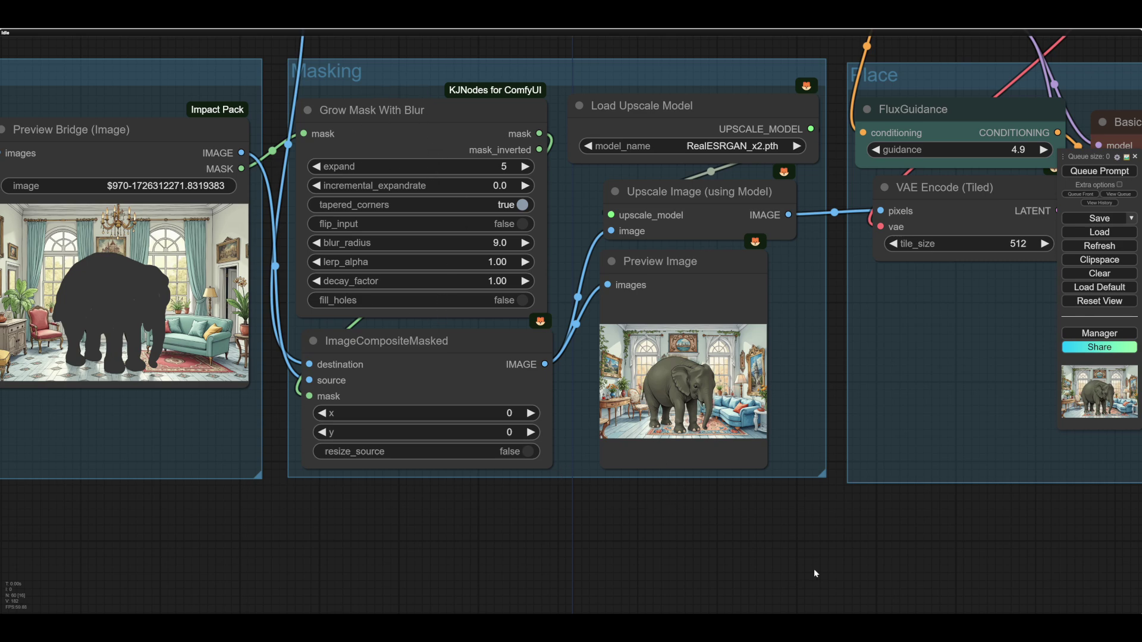
{"action": "left_click_drag", "start_coordinate": [815, 573], "coordinate": [166, 587]}
{"action": "left_click_drag", "start_coordinate": [580, 565], "coordinate": [992, 529]}
{"action": "left_click_drag", "start_coordinate": [527, 546], "coordinate": [688, 565]}
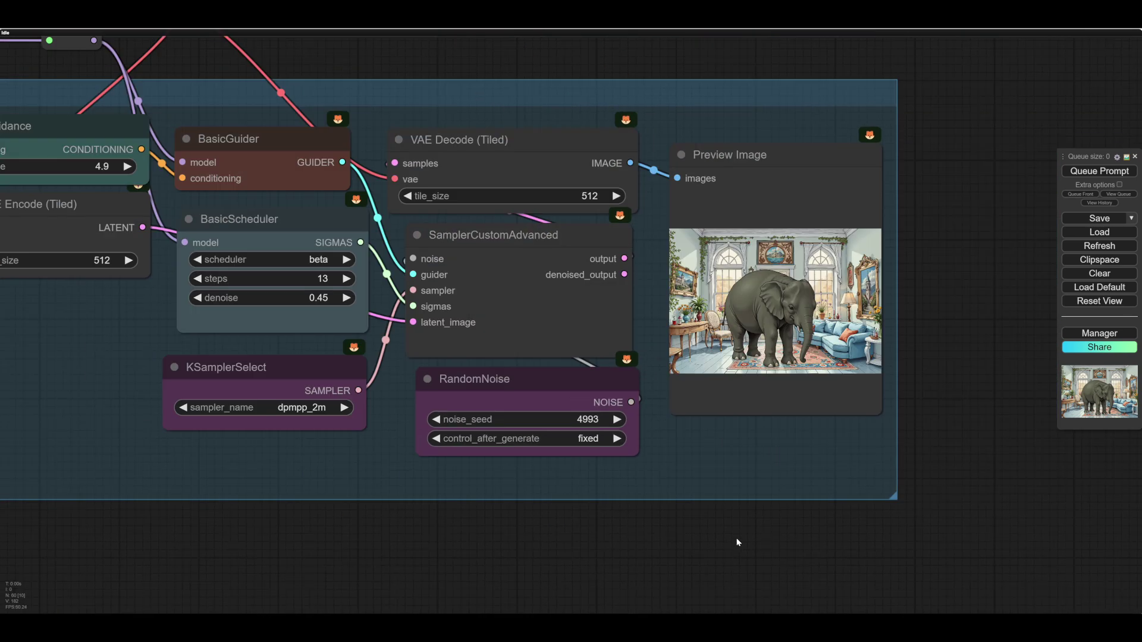
Inspect the elephant and its surroundings up close in the Place group's final preview image.
{"action": "left_click_drag", "start_coordinate": [737, 541], "coordinate": [325, 638]}
{"action": "scroll", "coordinate": [379, 392], "scroll_direction": "up", "scroll_amount": 4}
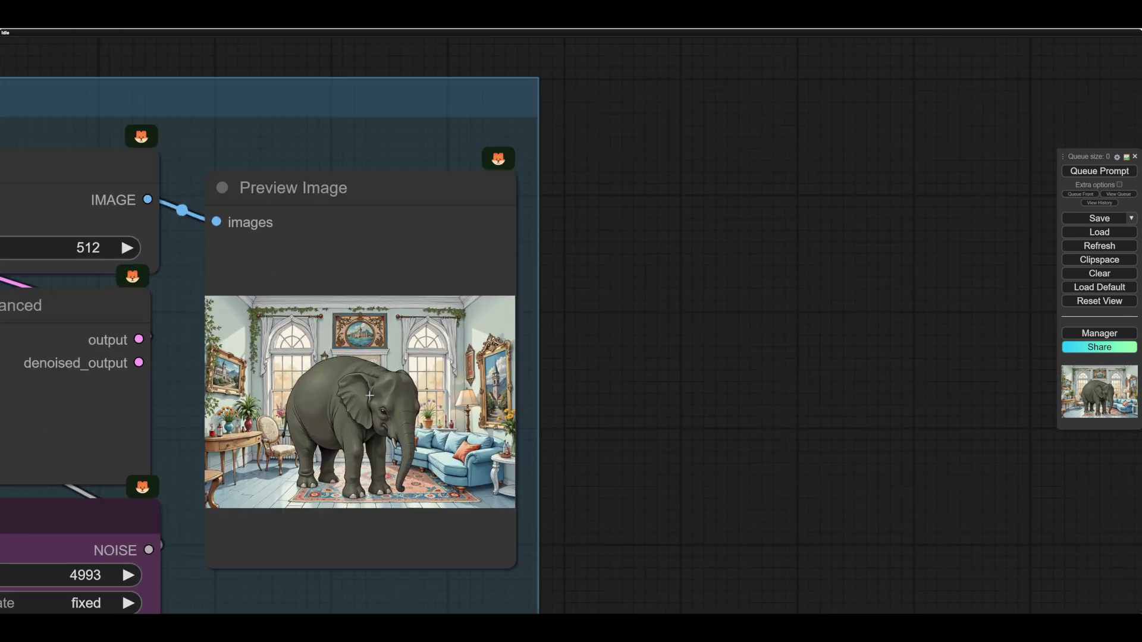
{"action": "scroll", "coordinate": [370, 395], "scroll_direction": "up", "scroll_amount": 7}
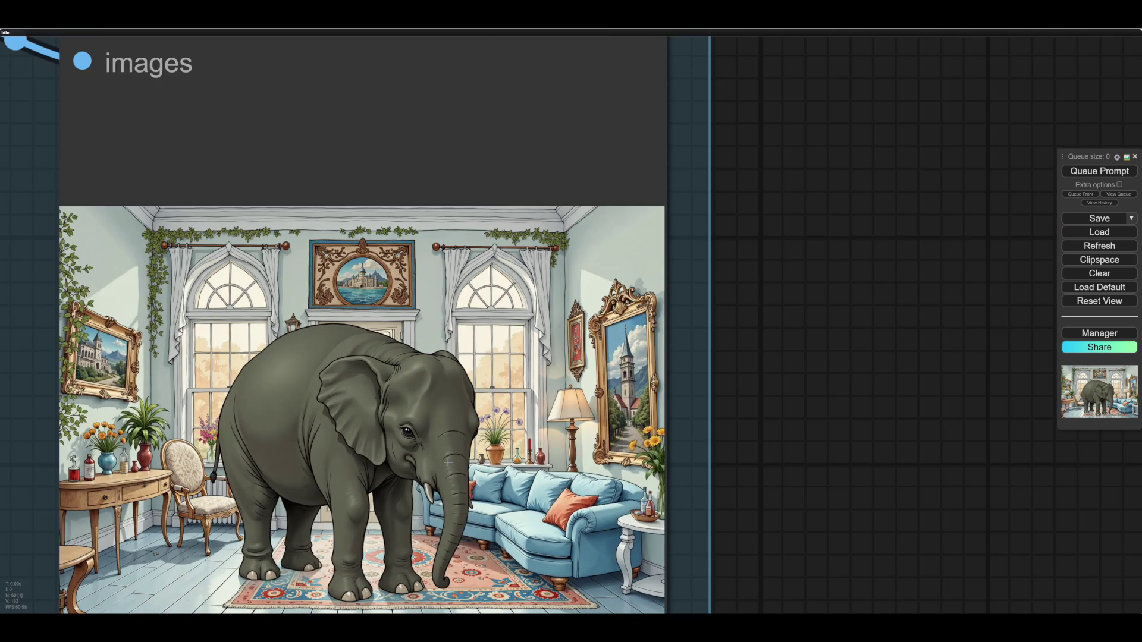
{"action": "scroll", "coordinate": [375, 416], "scroll_direction": "down", "scroll_amount": 2}
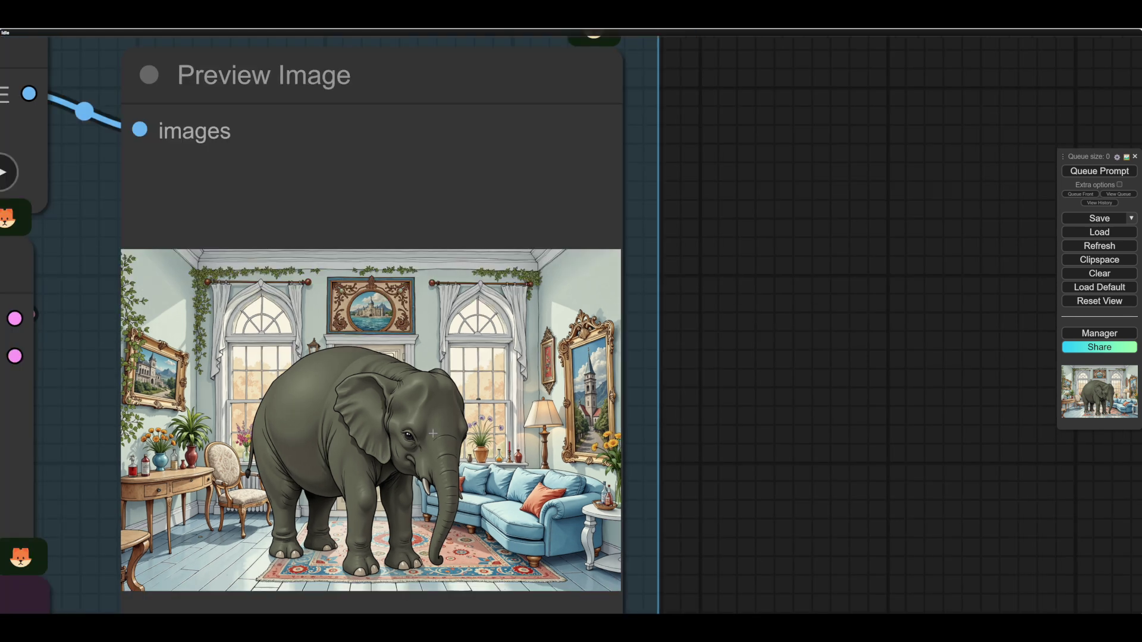
{"action": "scroll", "coordinate": [505, 482], "scroll_direction": "down", "scroll_amount": 2}
{"action": "scroll", "coordinate": [831, 433], "scroll_direction": "down", "scroll_amount": 3}
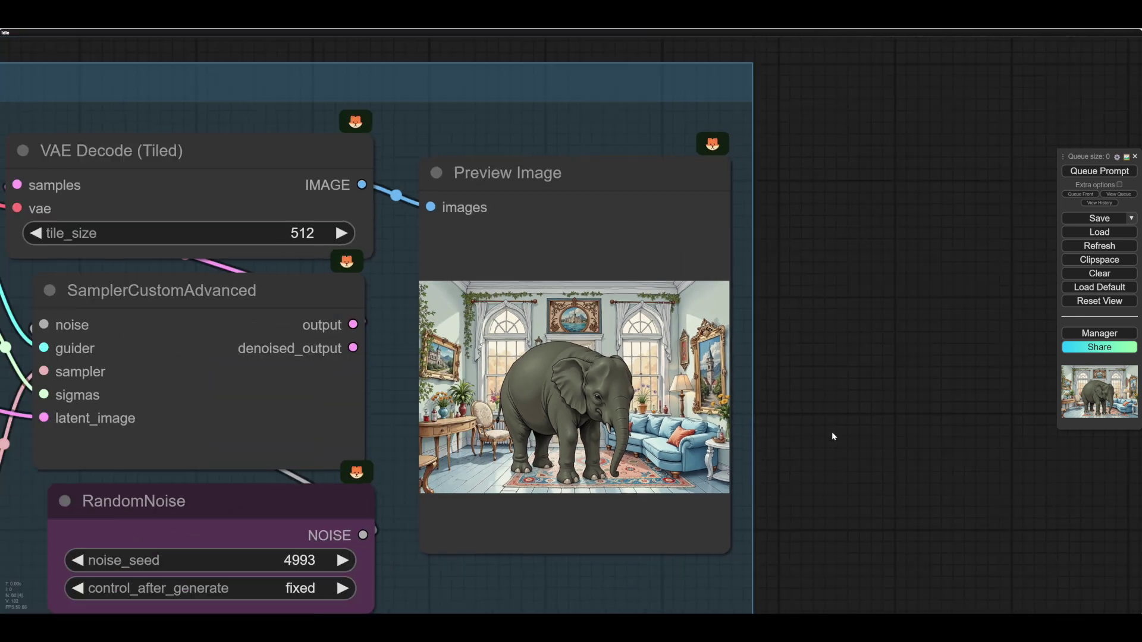
{"action": "left_click_drag", "start_coordinate": [884, 470], "coordinate": [898, 438]}
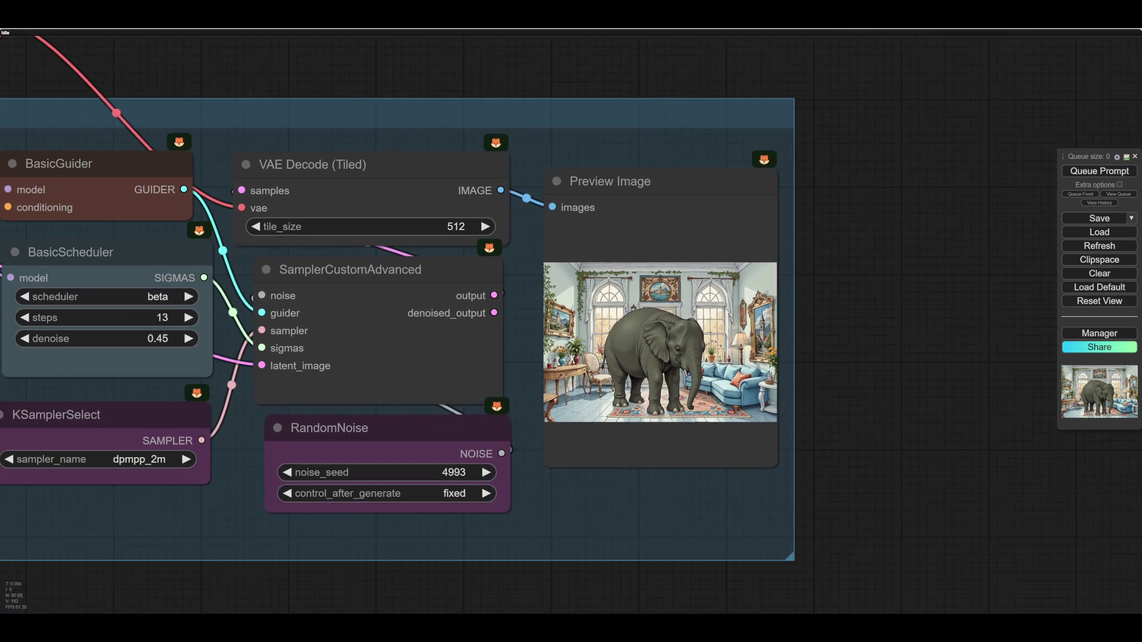